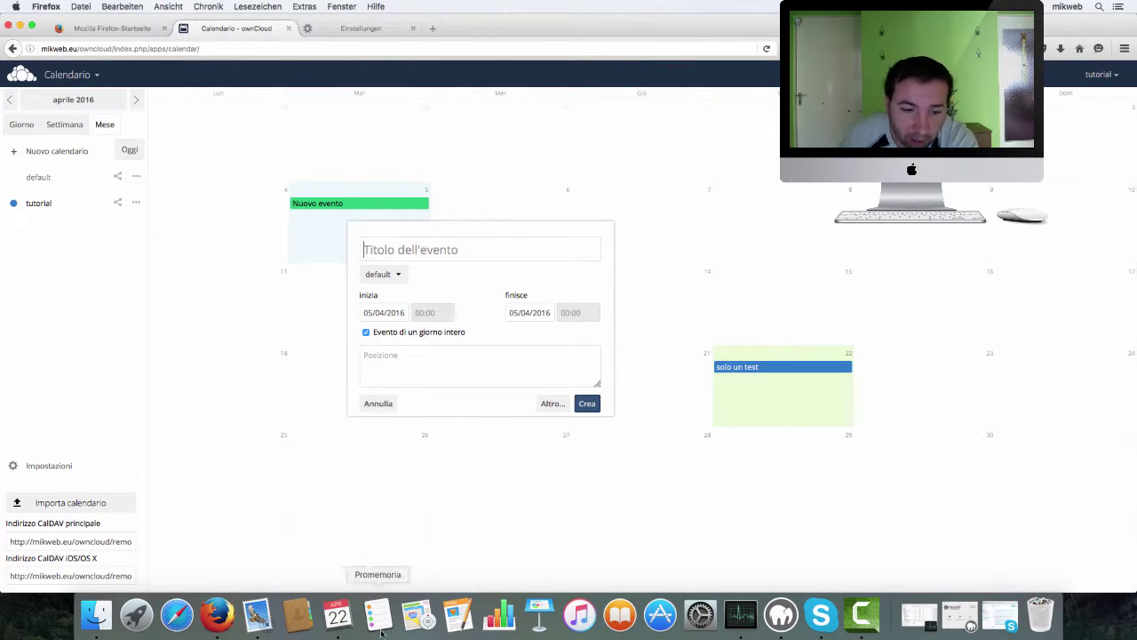
# - Launch the Mac's Calendar app from the Dock, in front of the ownCloud web calendar in Firefox
pyautogui.click(338, 613)
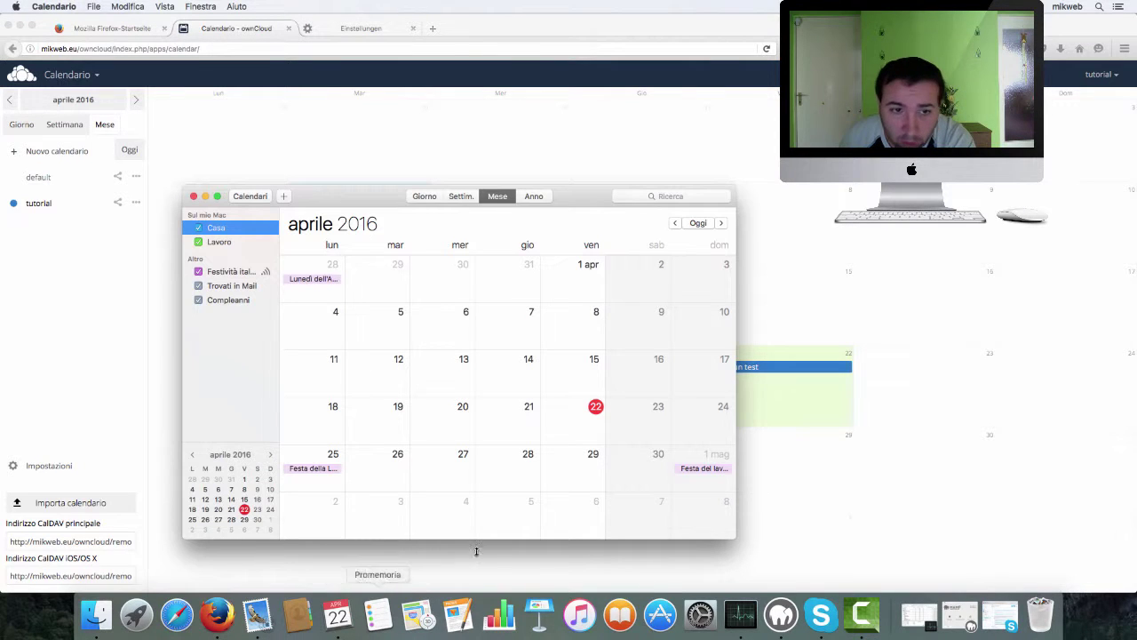
# - Drag the Calendar window up and to the right by its title bar
pyautogui.moveTo(366, 194); pyautogui.dragTo(441, 149)
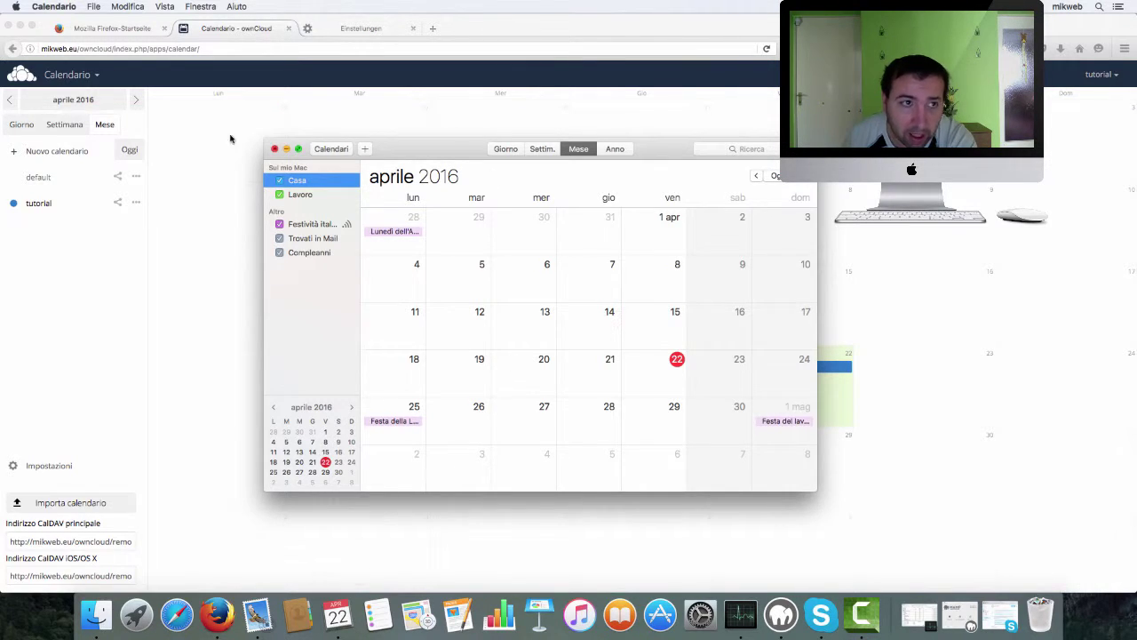
# - From the Calendario menu, open Internet Accounts and start adding a CalDAV account
pyautogui.click(48, 9)
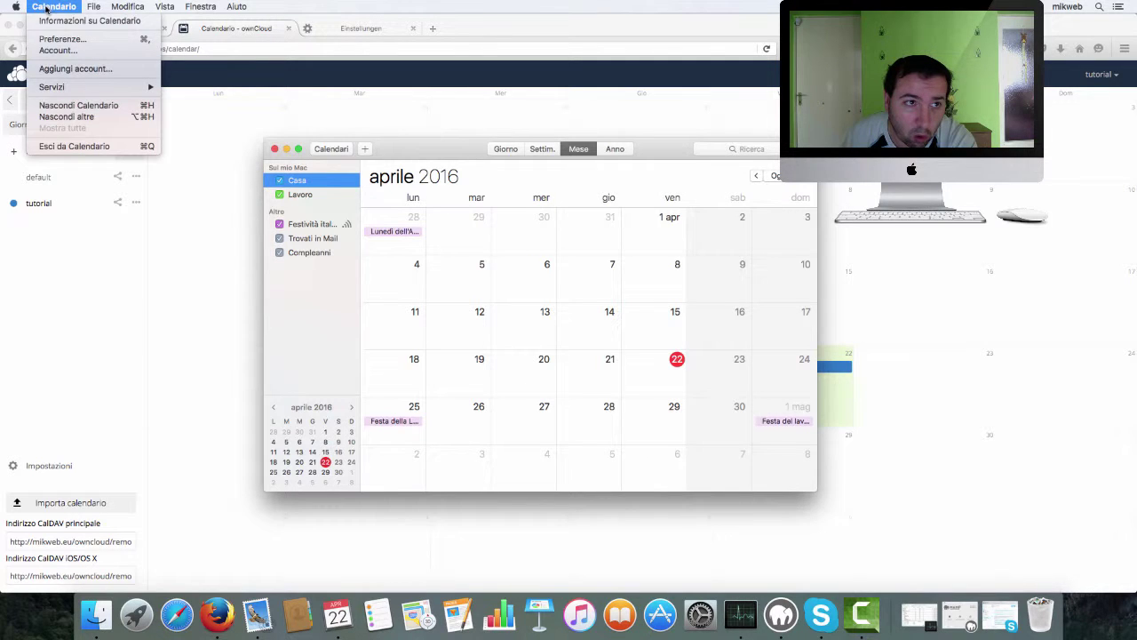
pyautogui.click(74, 51)
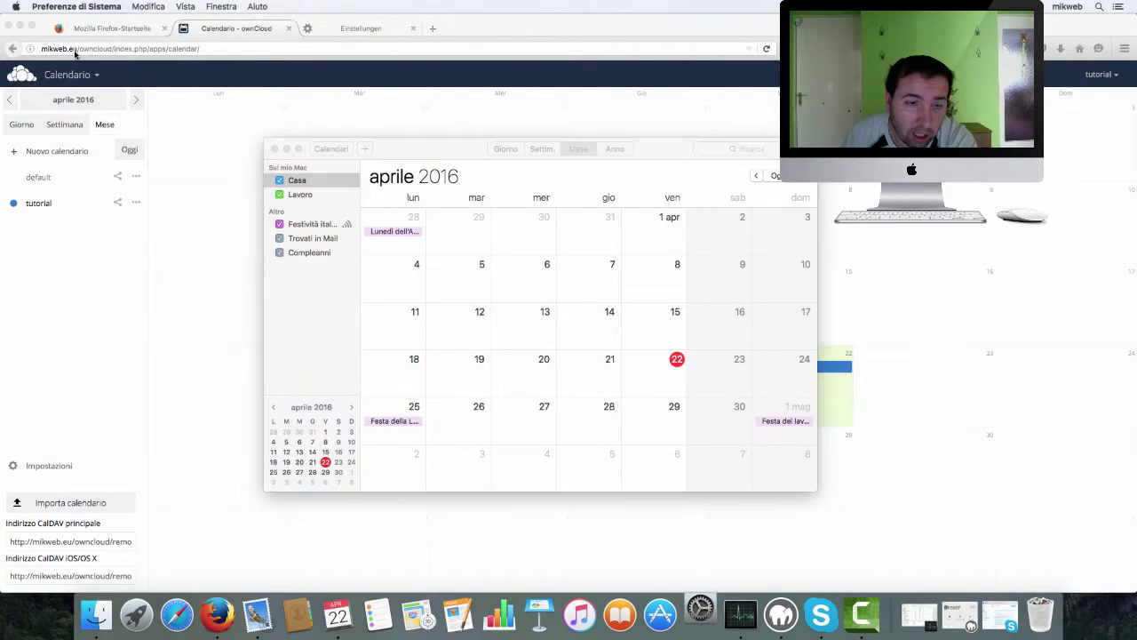
pyautogui.scroll(-5, 582, 203)
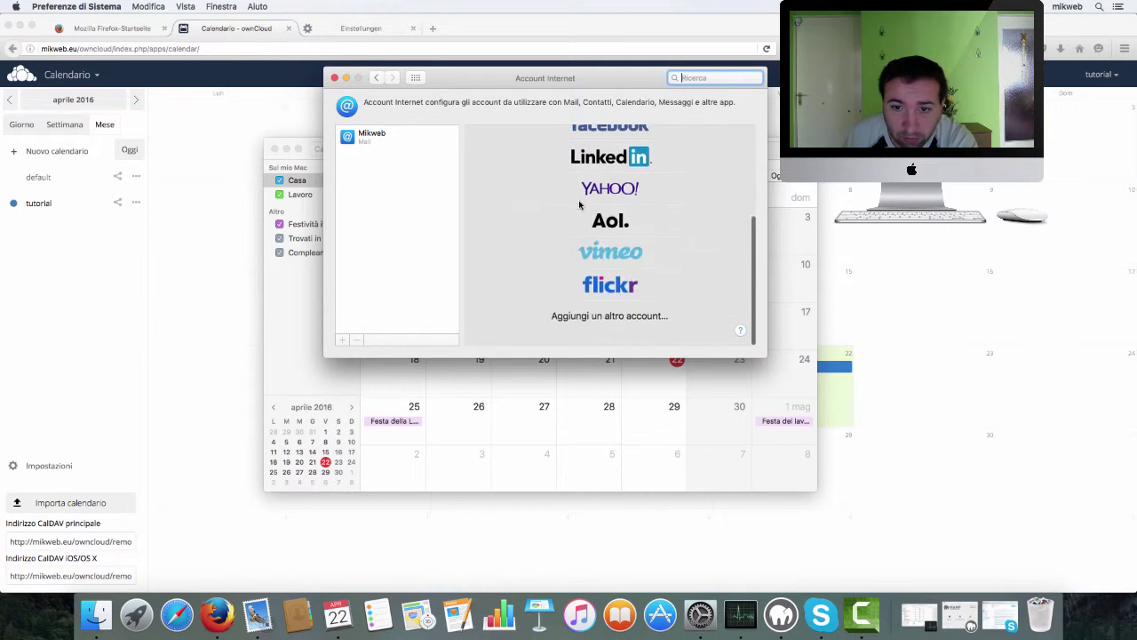
pyautogui.click(645, 331)
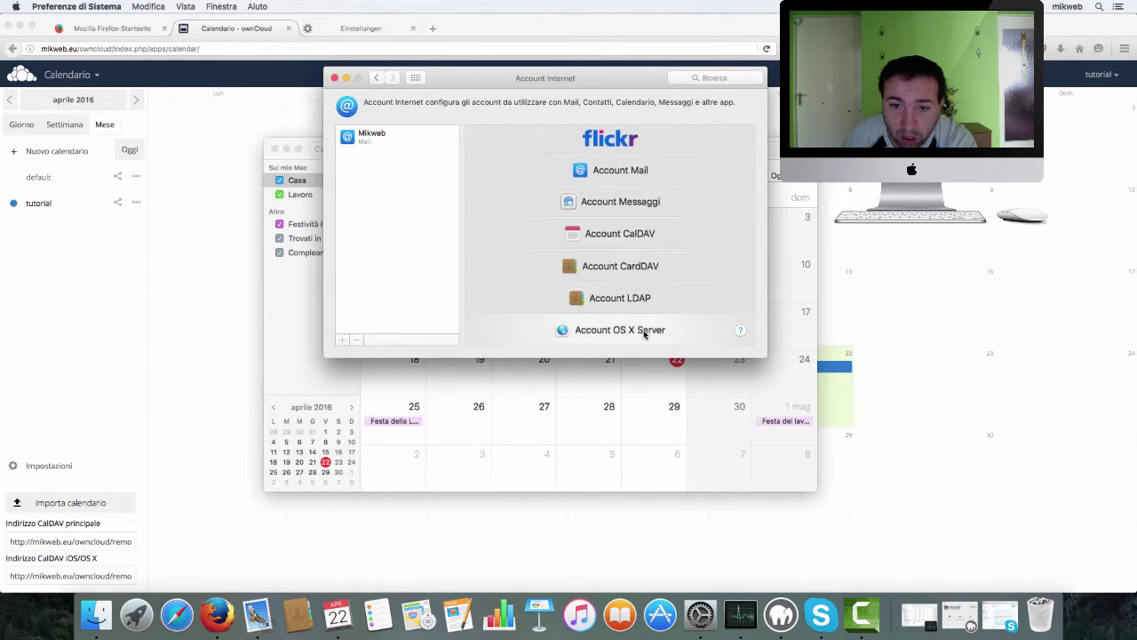
pyautogui.click(617, 235)
pyautogui.click(618, 141)
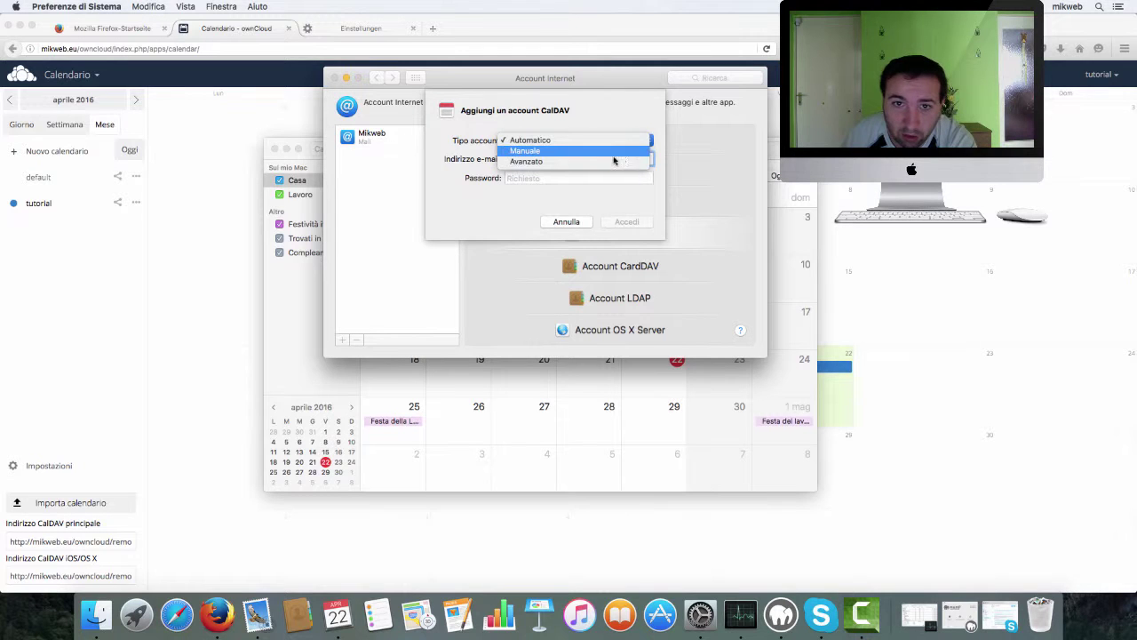
pyautogui.click(593, 162)
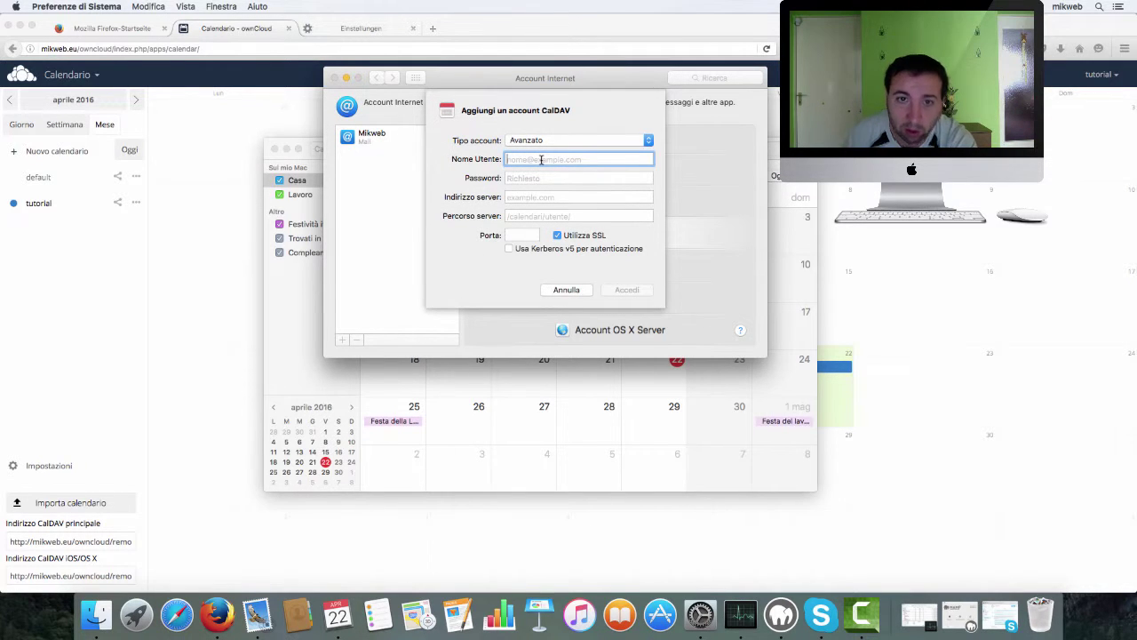
pyautogui.write('tutorial')
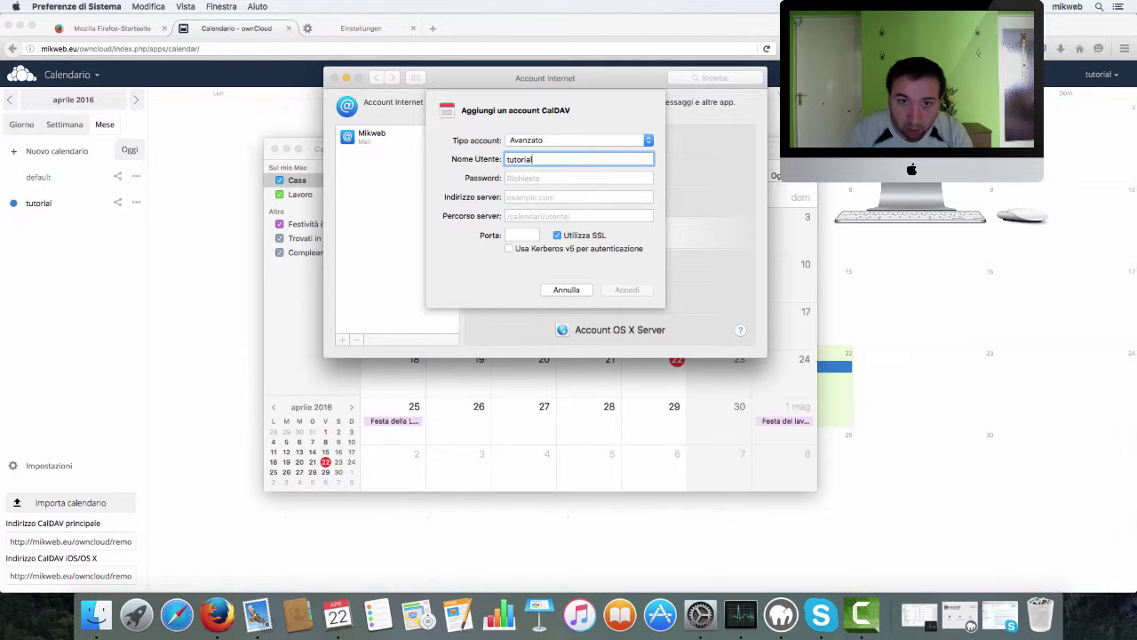
pyautogui.click(536, 179)
pyautogui.write('tut')
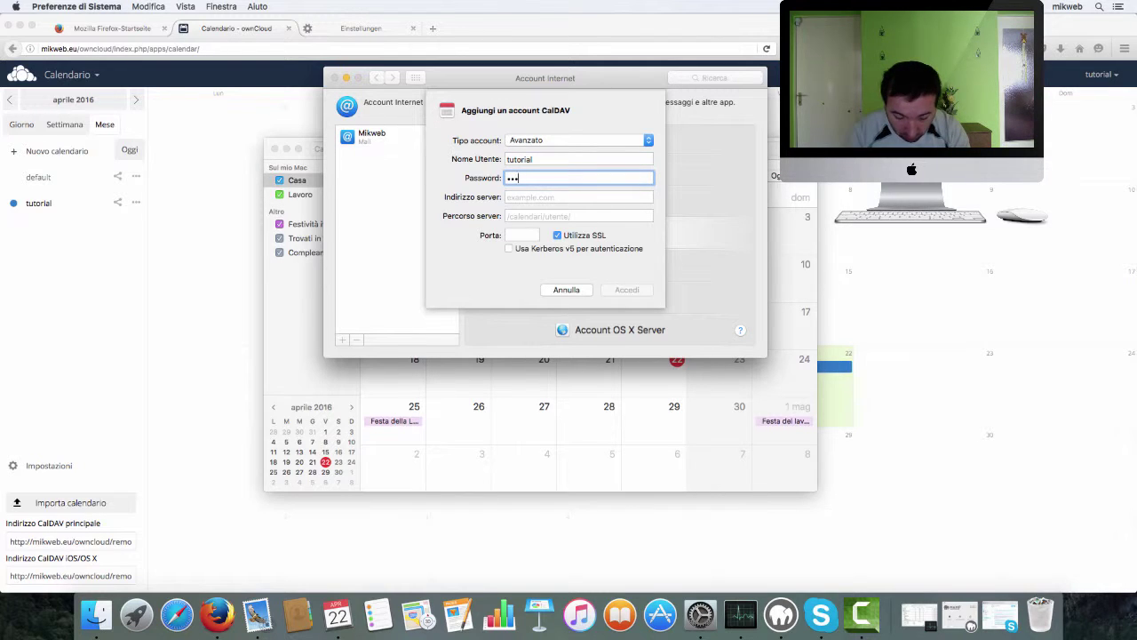
pyautogui.write('orial')
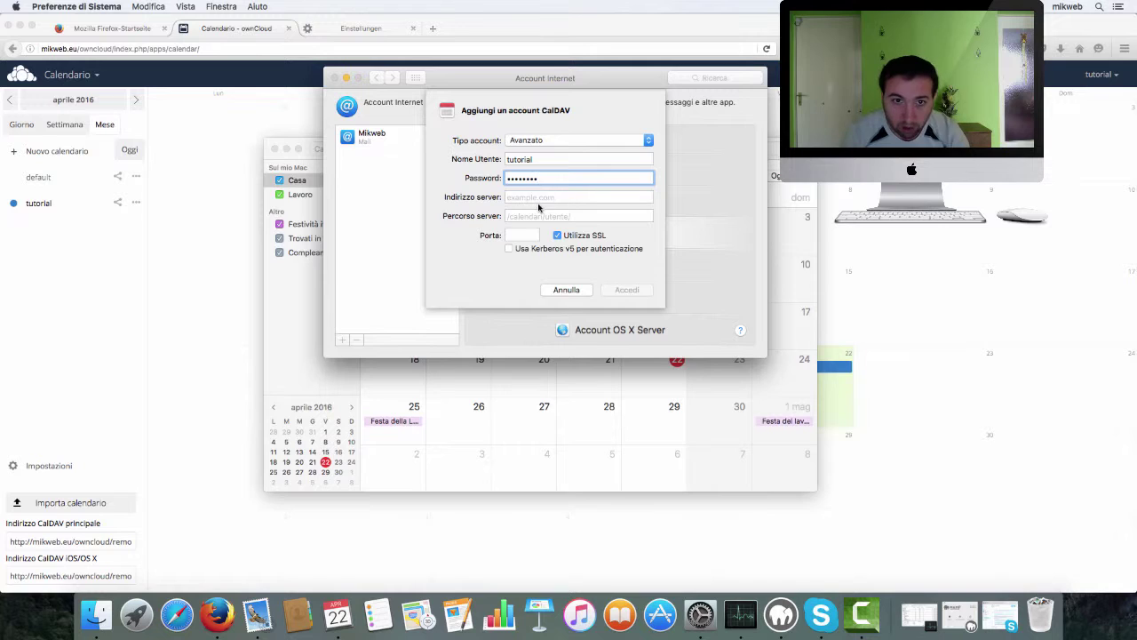
pyautogui.click(537, 198)
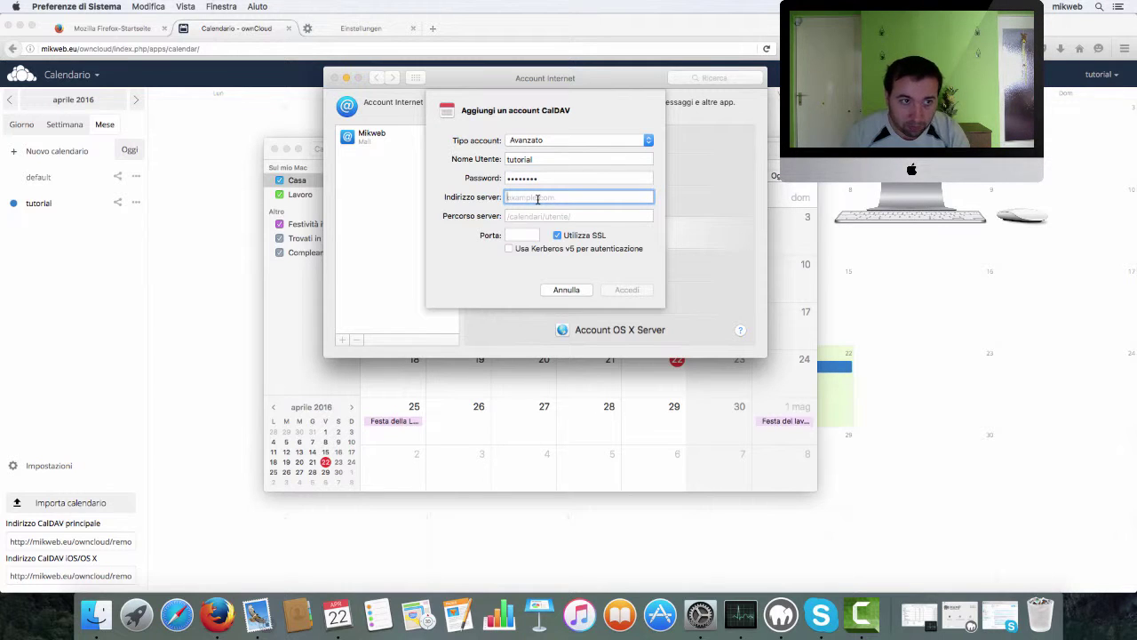
pyautogui.write('mikweb')
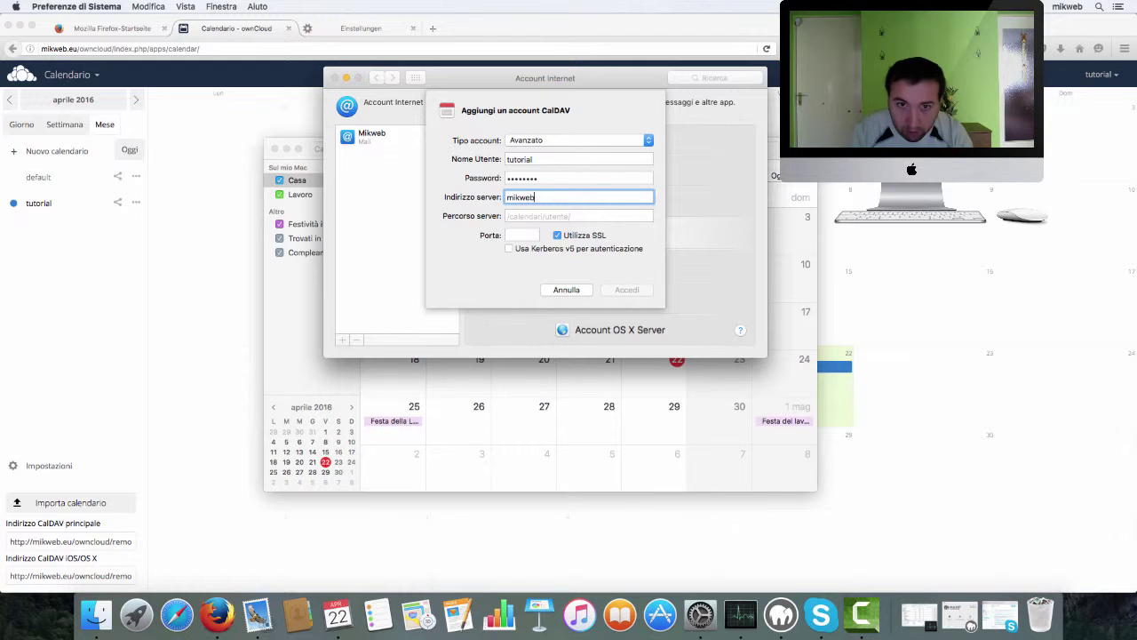
pyautogui.press('BackSpace')
pyautogui.press('BackSpace')
pyautogui.press('BackSpace')
pyautogui.press('BackSpace')
pyautogui.press('BackSpace')
pyautogui.write('http://')
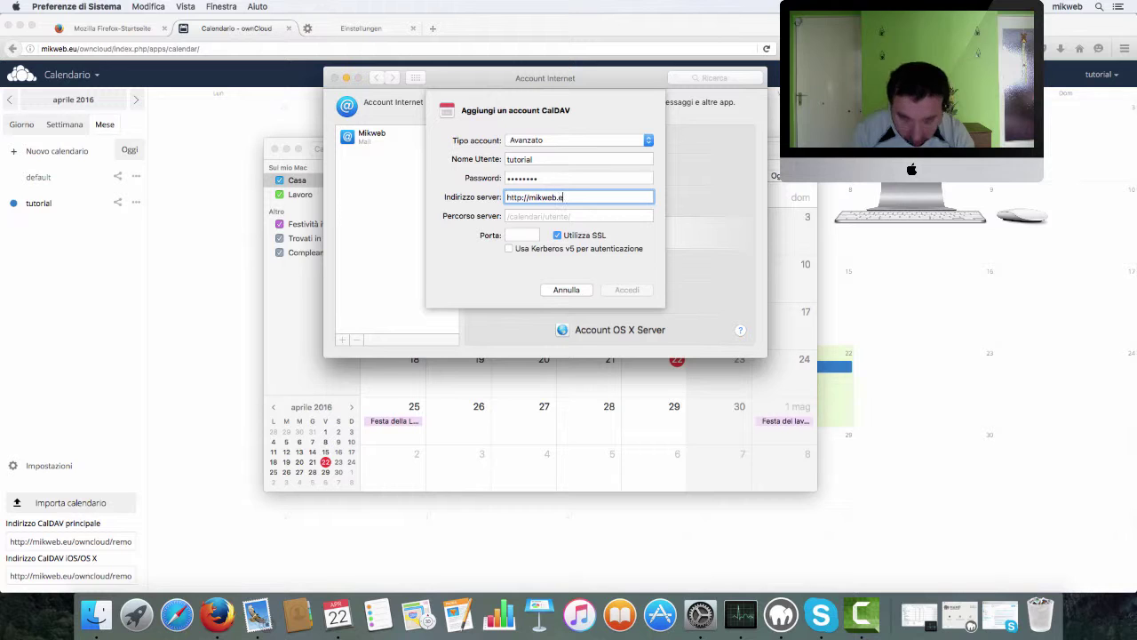
# - Copy ownCloud's iOS/OS X CalDAV address from Firefox and return to the CalDAV form
pyautogui.click(70, 577)
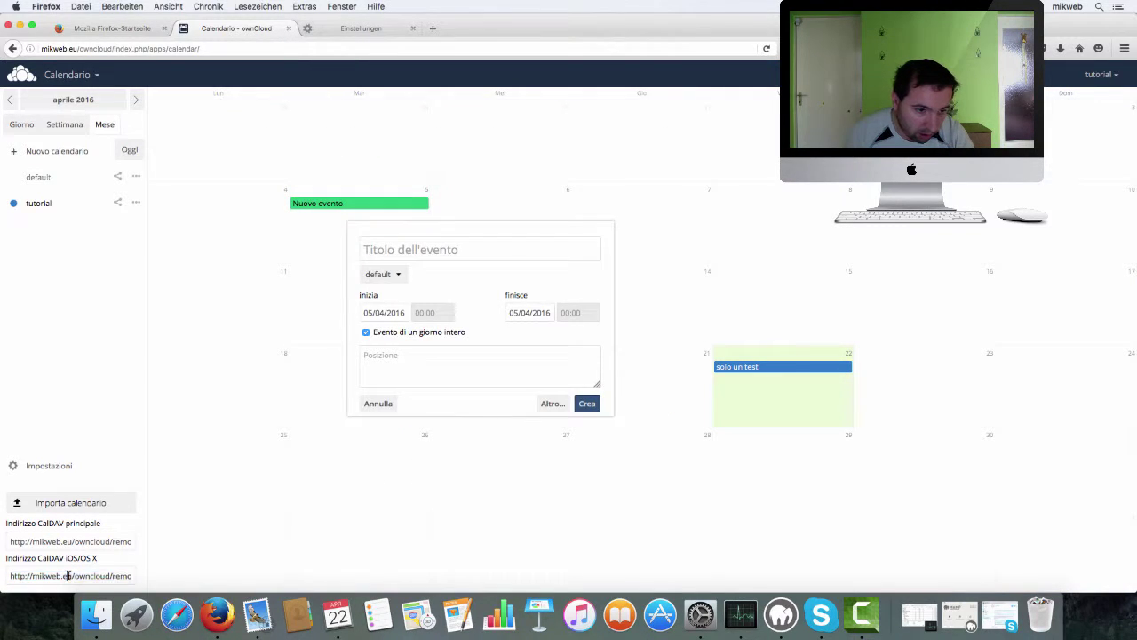
pyautogui.click(68, 576)
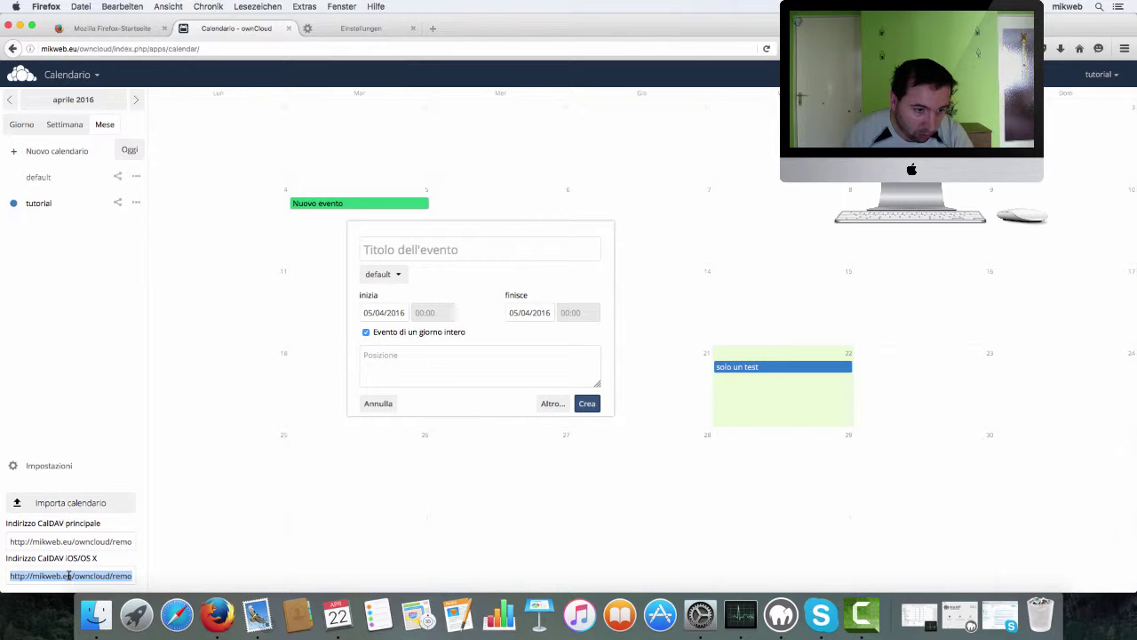
pyautogui.rightClick(70, 576)
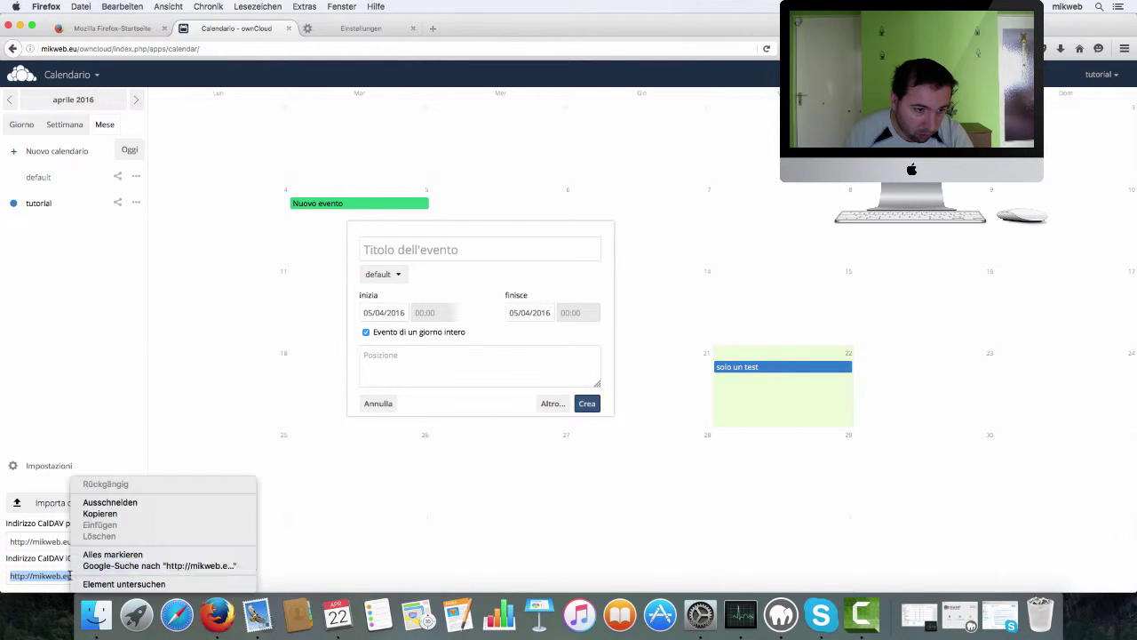
pyautogui.click(90, 514)
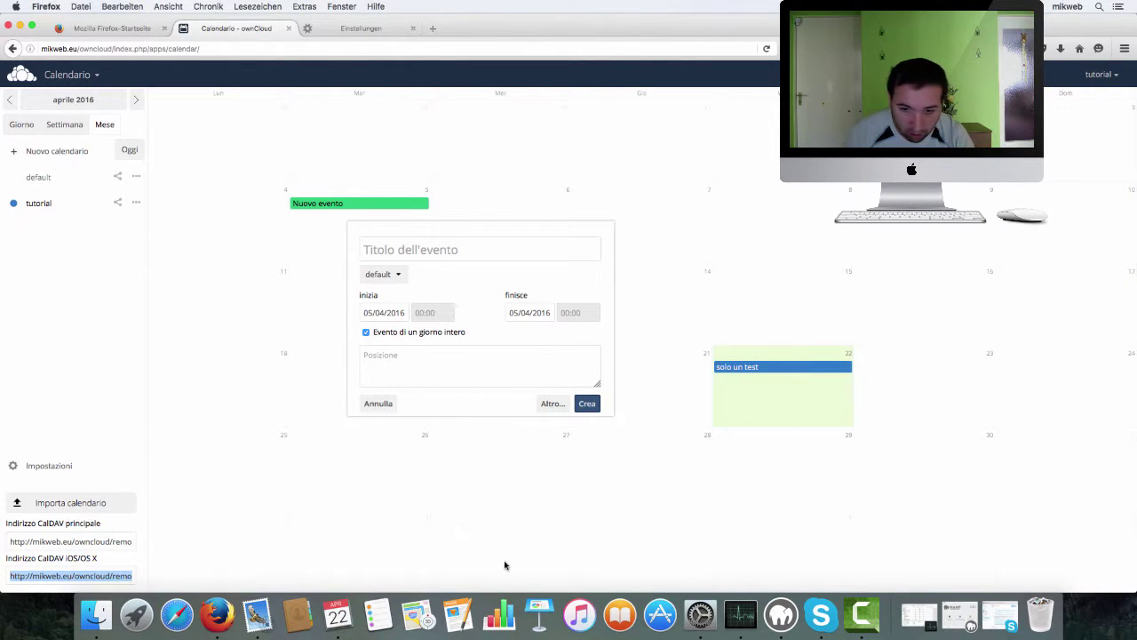
pyautogui.click(701, 615)
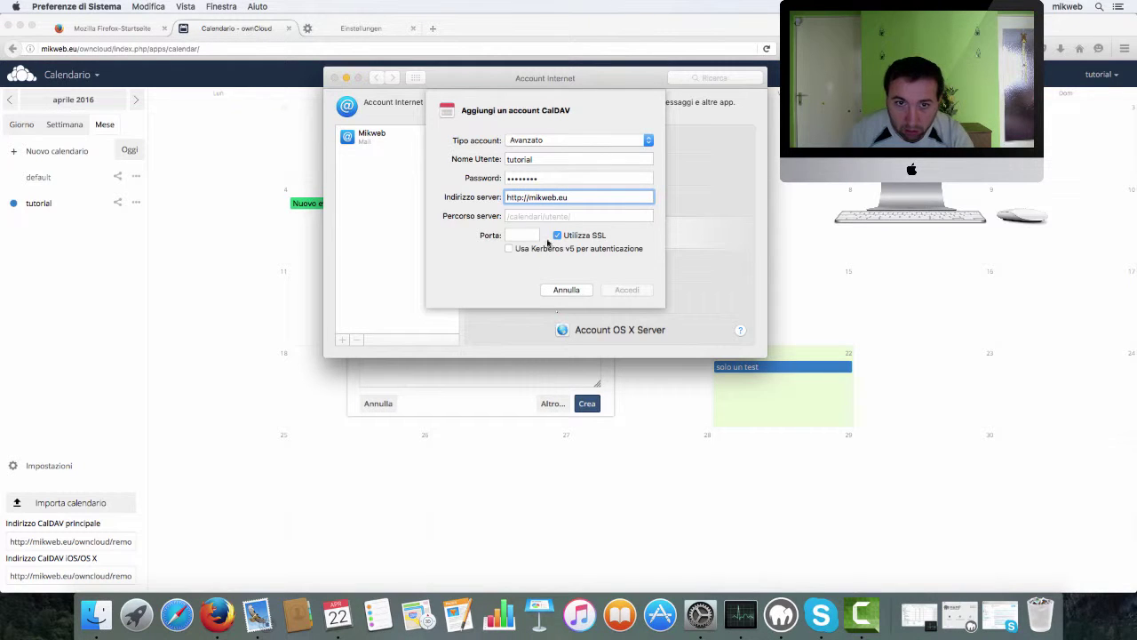
# - Paste the copied CalDAV address as the server path /owncloud/remote.php/dav/principals/…
pyautogui.click(536, 217)
pyautogui.rightClick(537, 218)
pyautogui.click(574, 247)
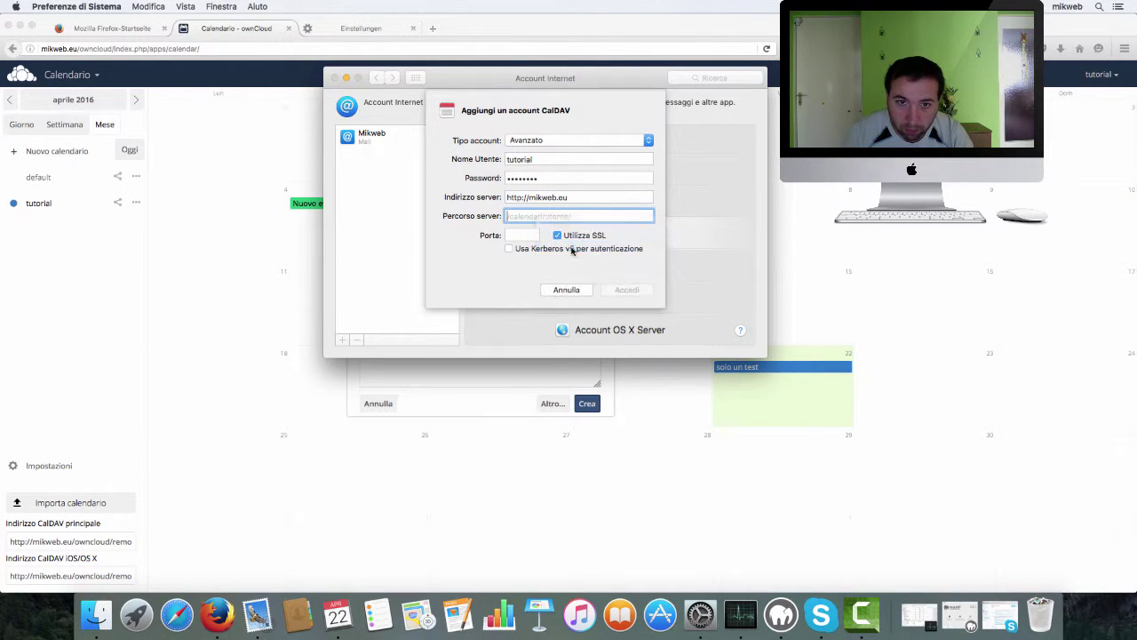
pyautogui.tripleClick(534, 217)
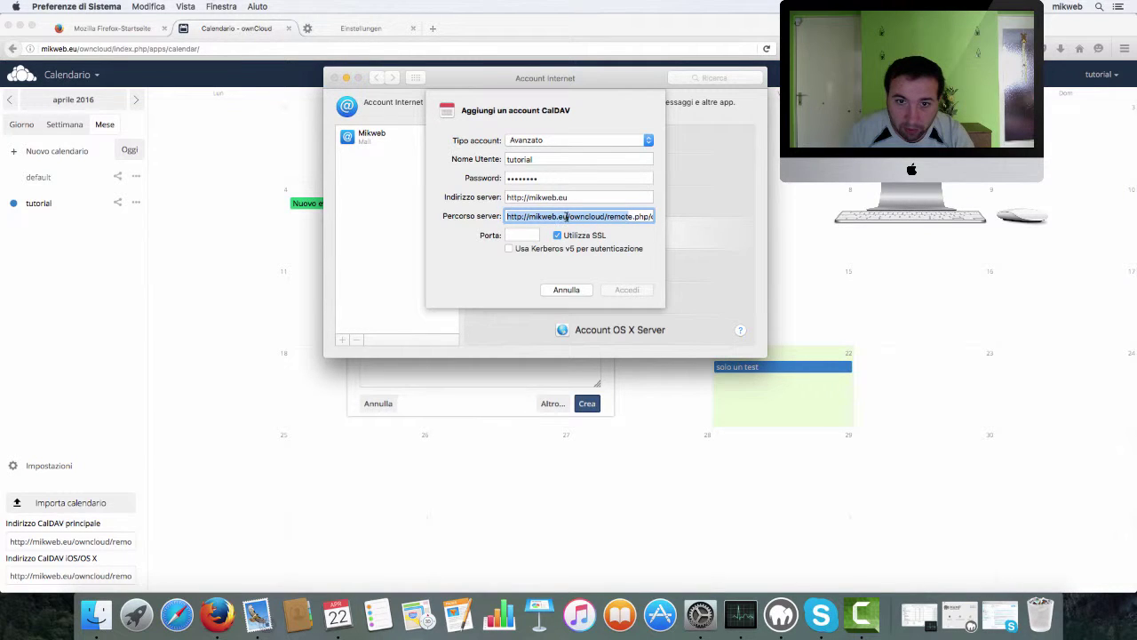
pyautogui.press('Right')
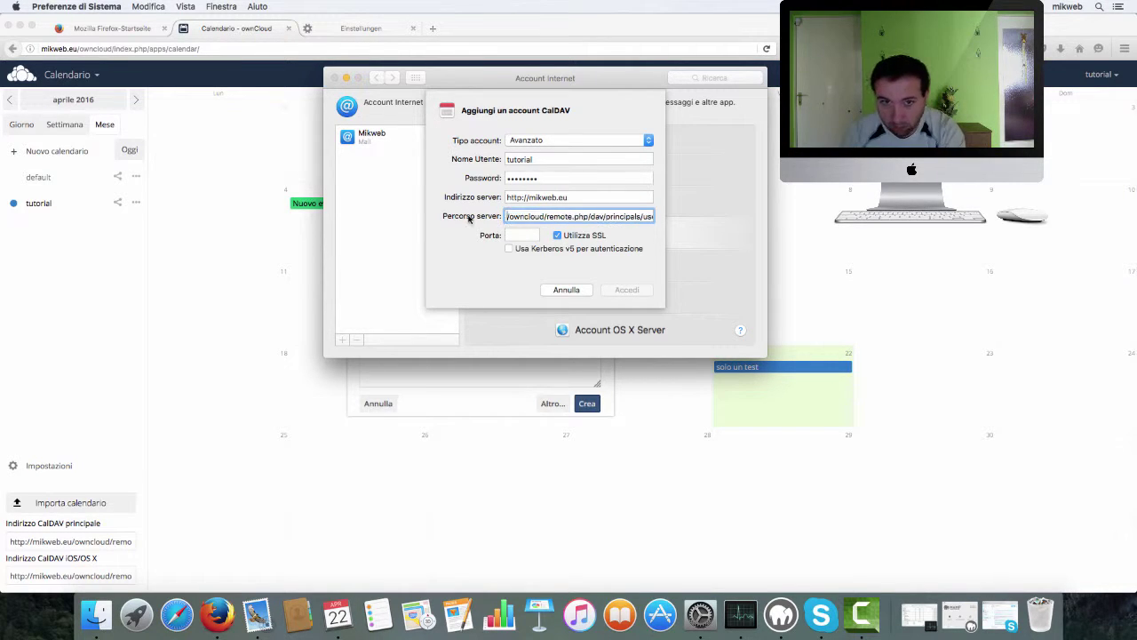
# - Set the port to 80, turn off Utilizza SSL, and sign in with Accedi
pyautogui.click(526, 239)
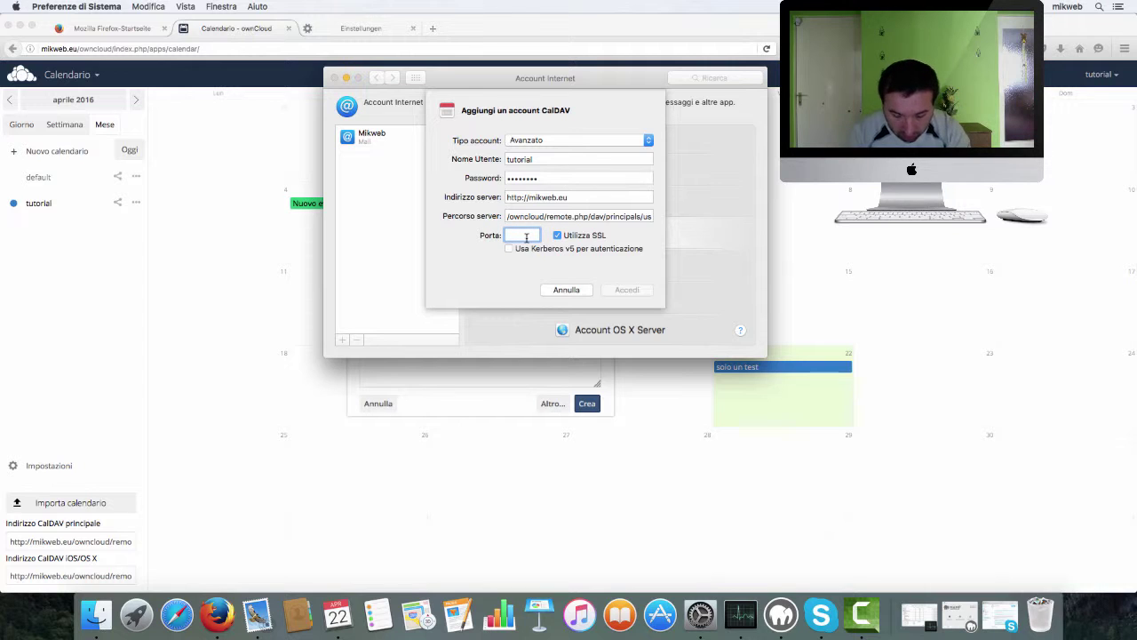
pyautogui.write('80')
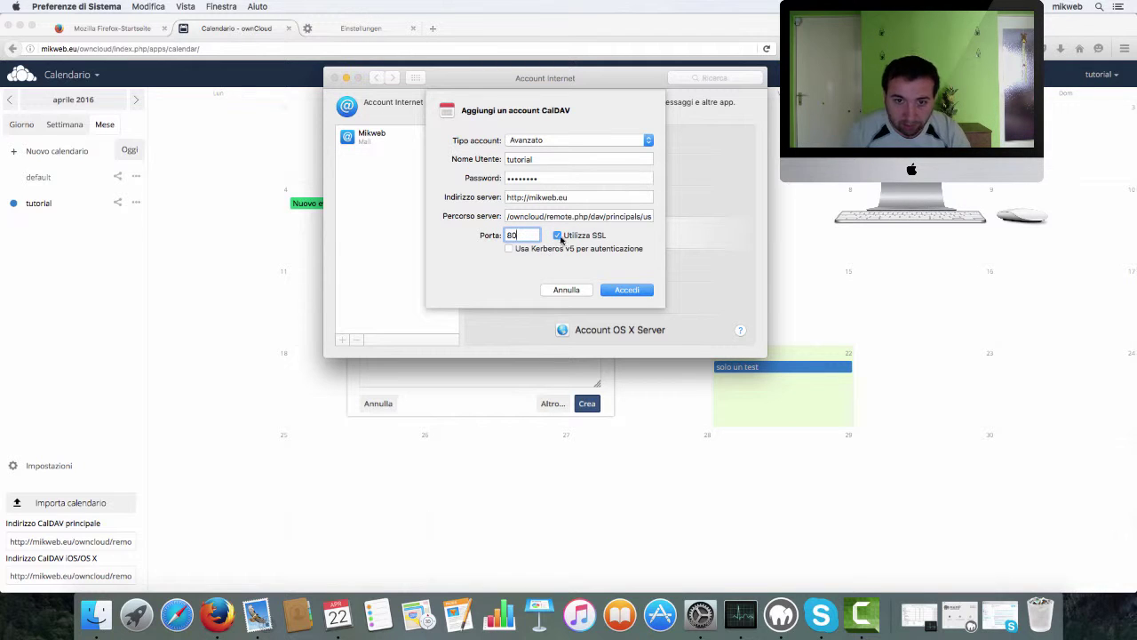
pyautogui.click(558, 236)
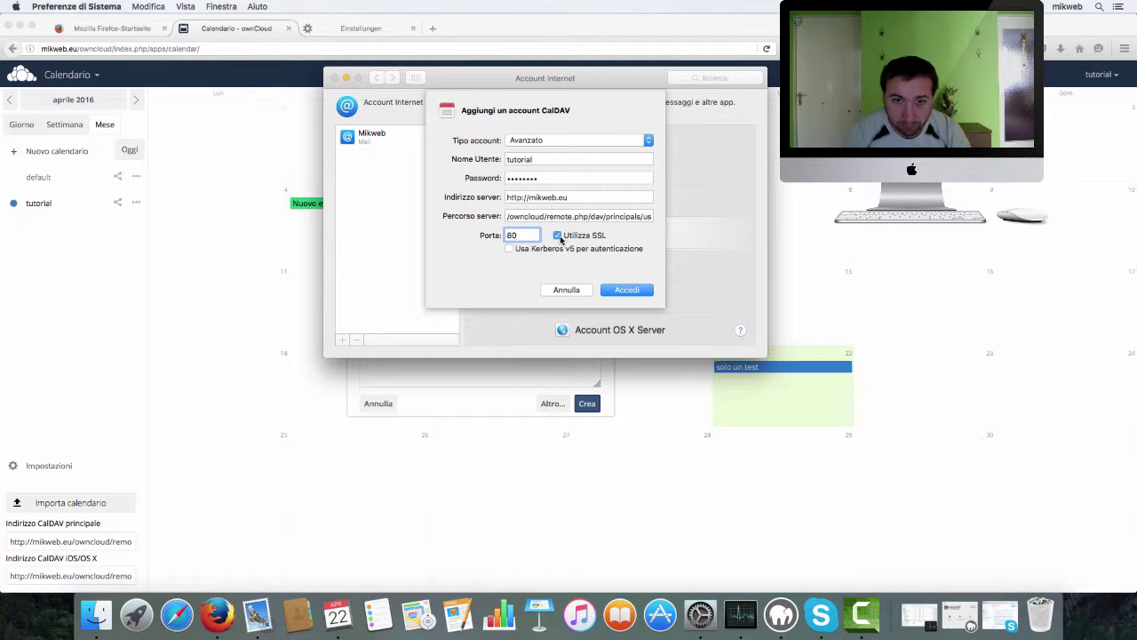
pyautogui.click(627, 293)
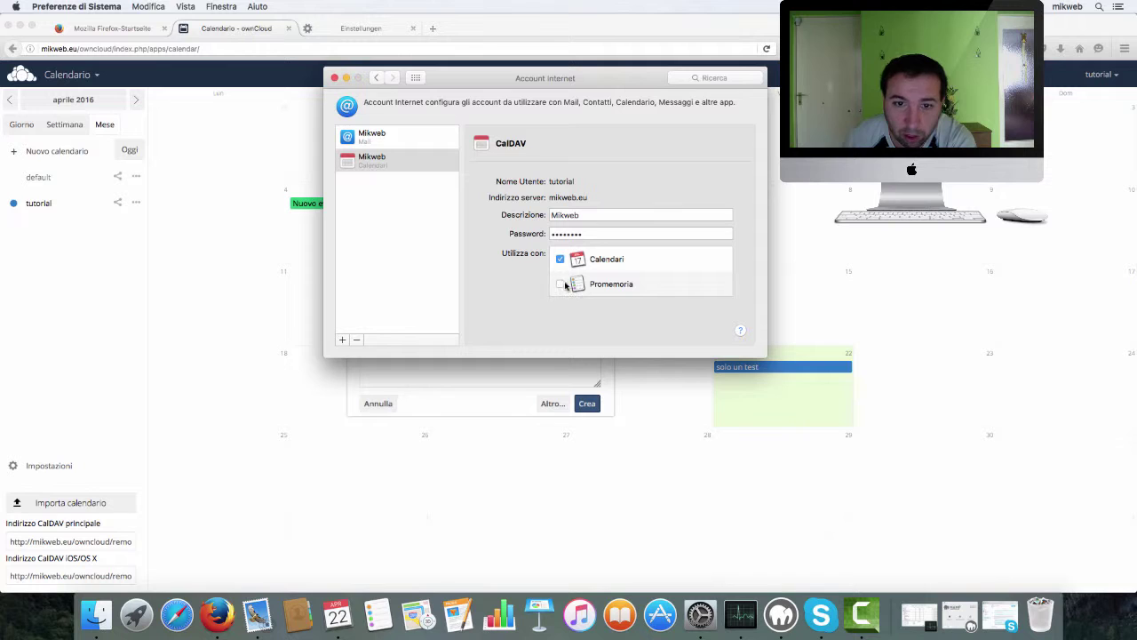
# - Enable Promemoria sync for the CalDAV account, then return to Calendar to check the synced calendars
pyautogui.click(560, 285)
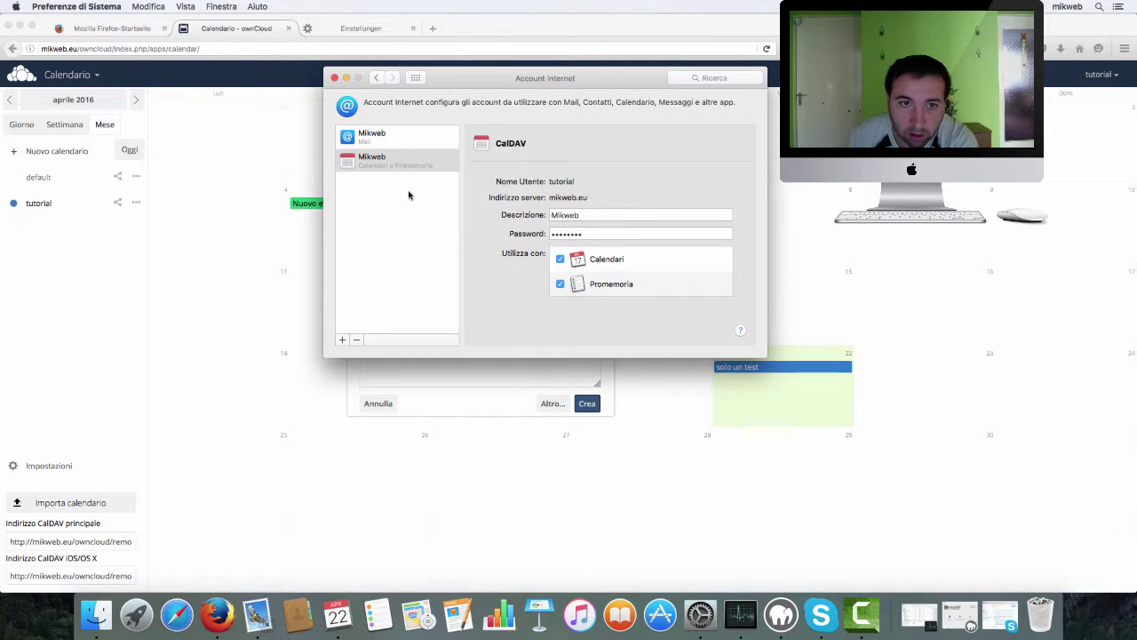
pyautogui.click(336, 612)
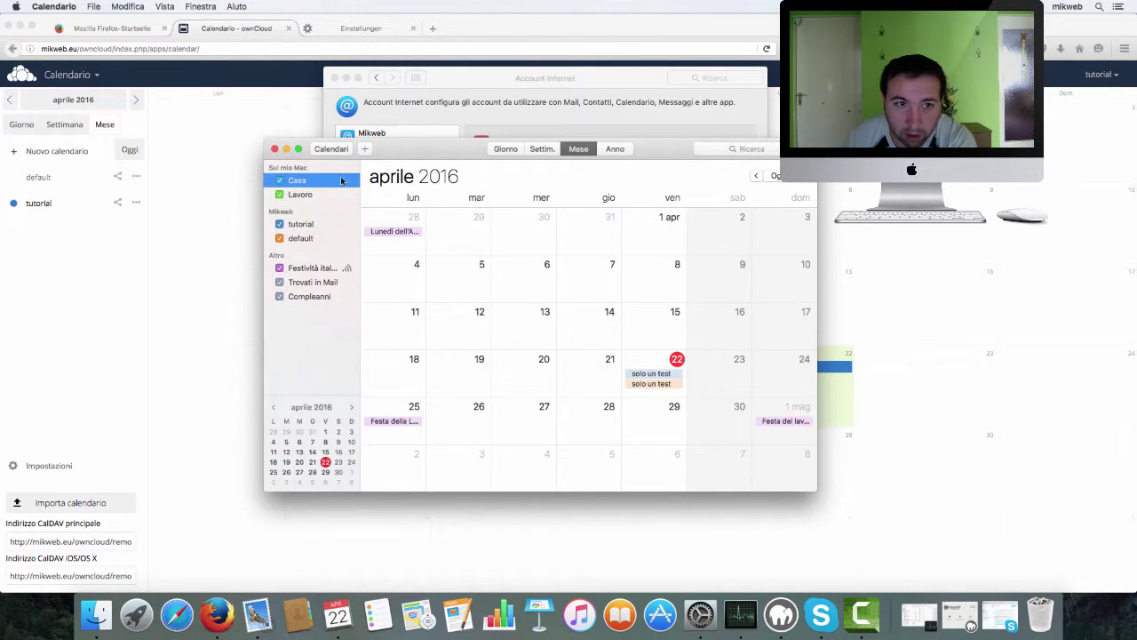
# - Nudge the Calendar window left, browse the tutorial and default calendars, and minimize Firefox and Internet Accounts
pyautogui.moveTo(441, 162); pyautogui.dragTo(380, 159)
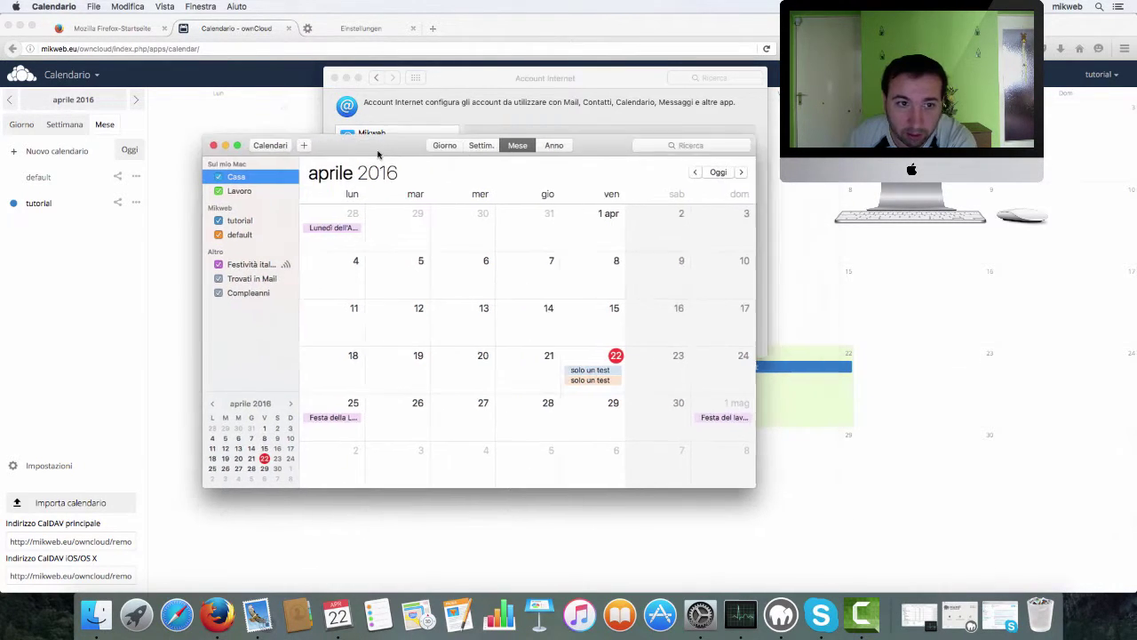
pyautogui.click(592, 370)
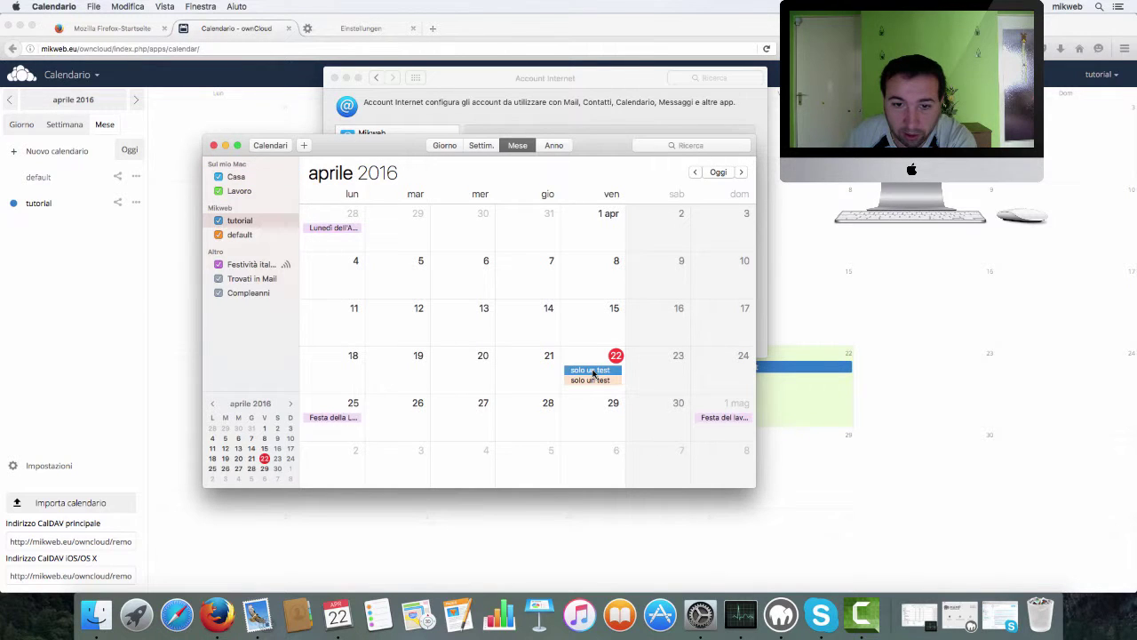
pyautogui.click(234, 222)
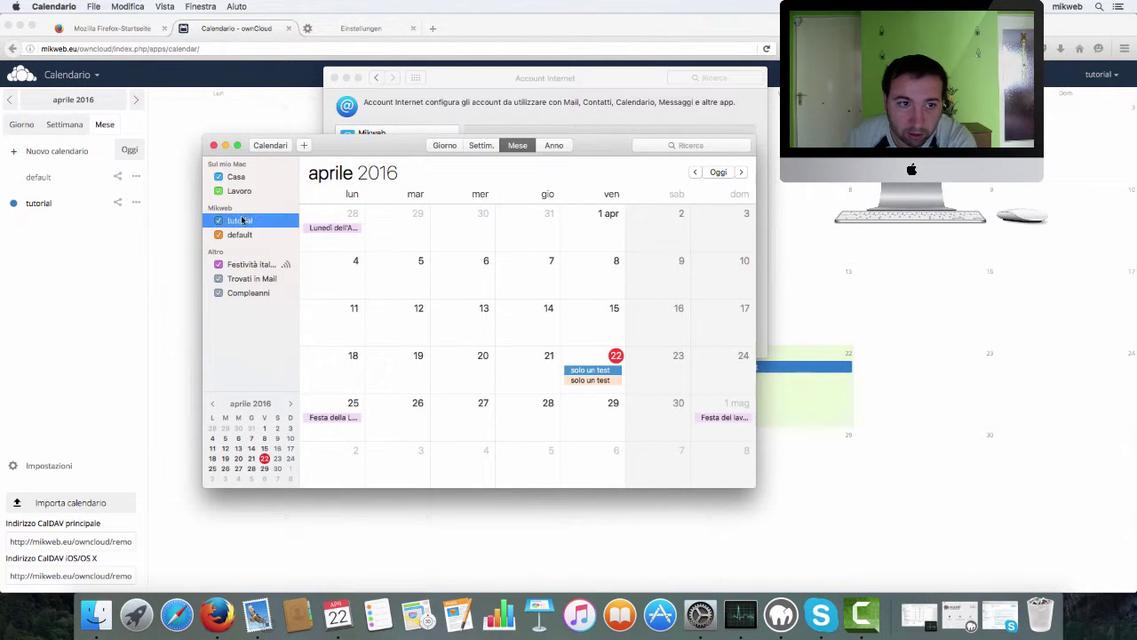
pyautogui.click(238, 236)
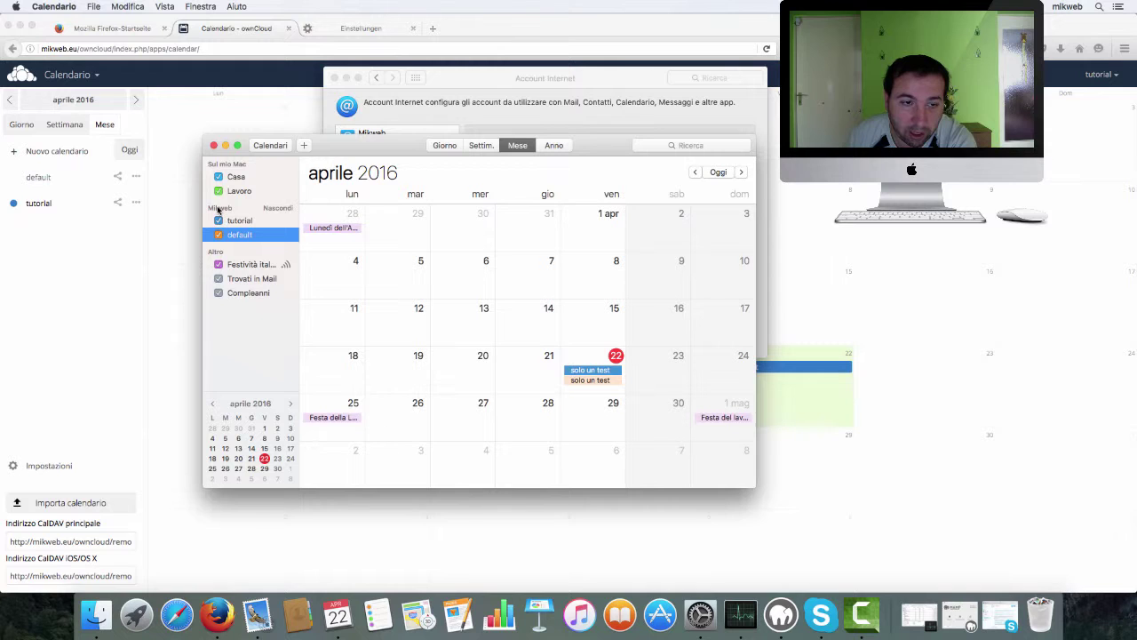
pyautogui.click(236, 224)
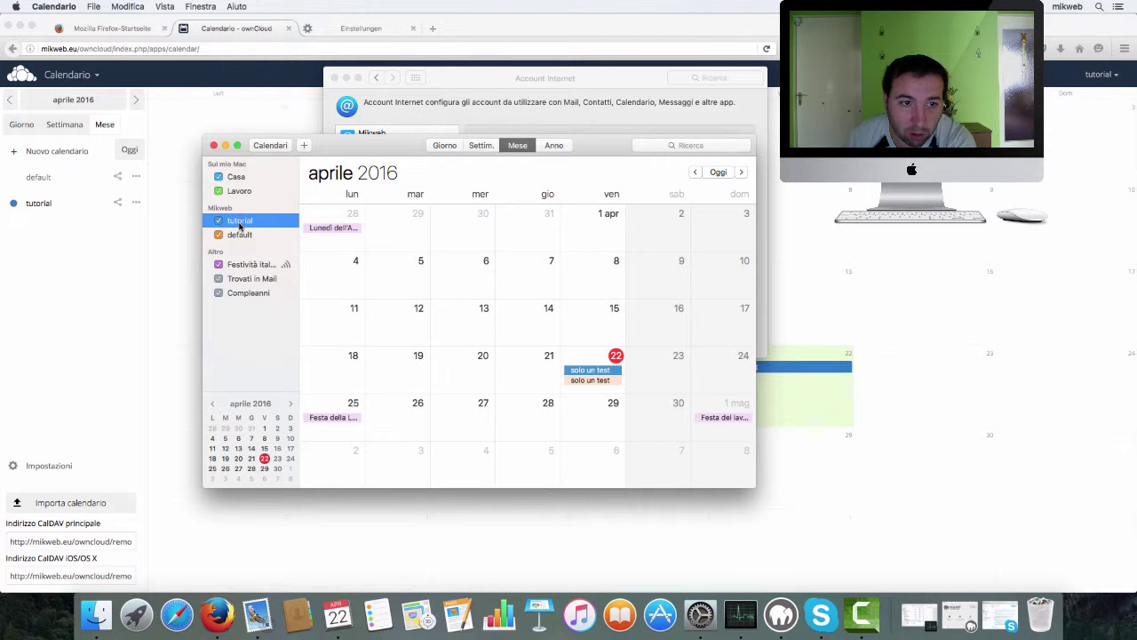
pyautogui.click(22, 29)
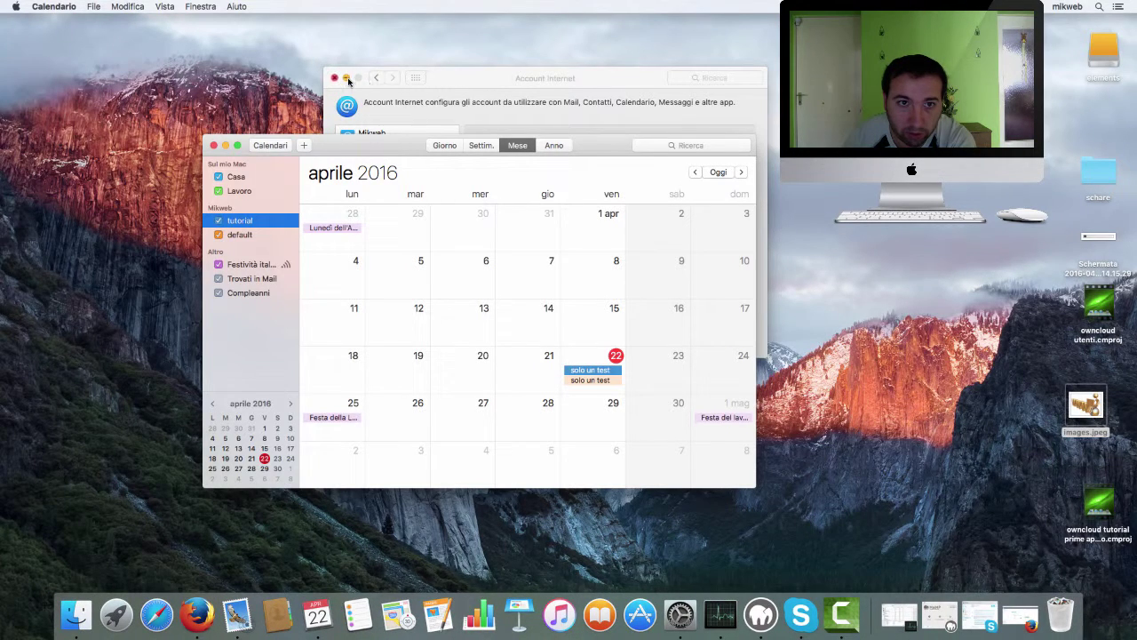
pyautogui.click(347, 78)
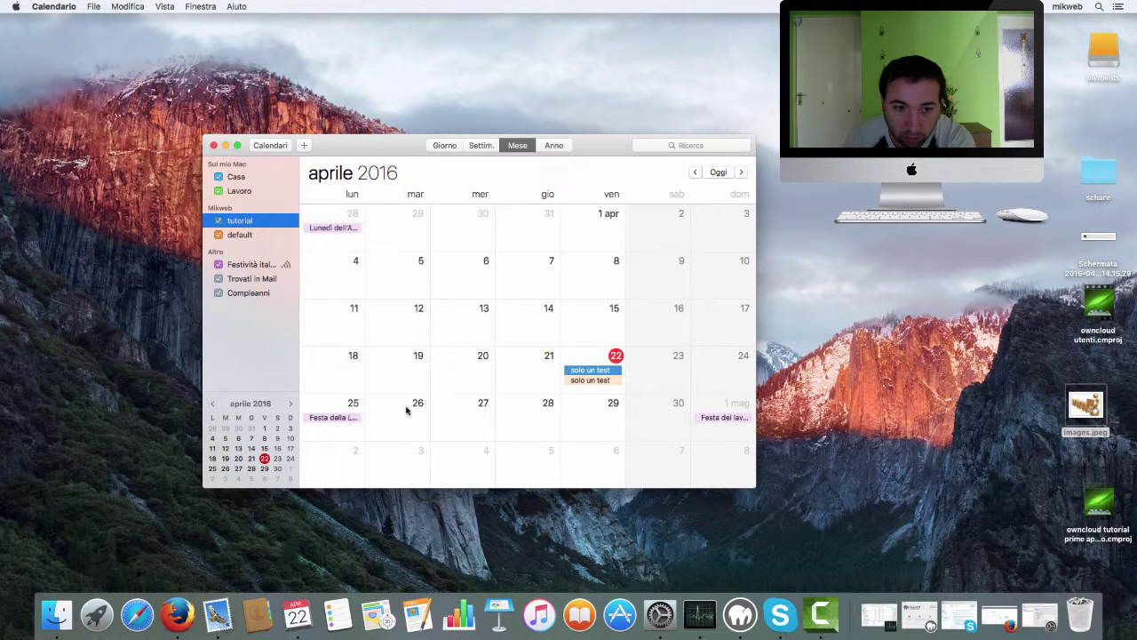
# - Add an 'online claendario' event on 26 April 2016, 09:00–10:00, in the tutorial calendar
pyautogui.doubleClick(405, 410)
pyautogui.doubleClick(407, 417)
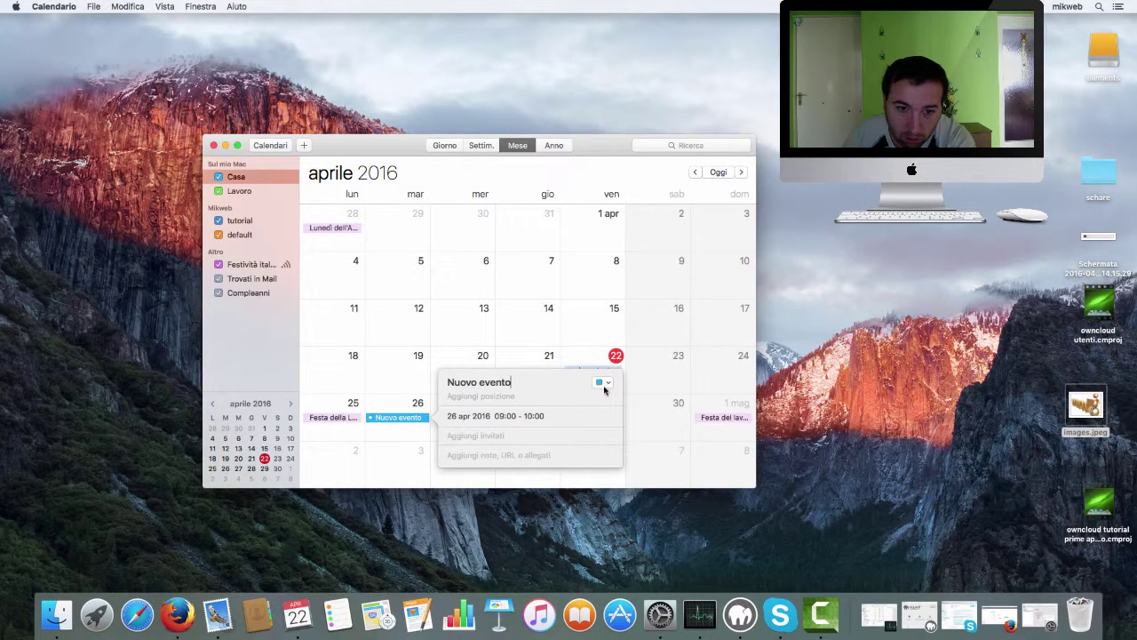
pyautogui.click(604, 384)
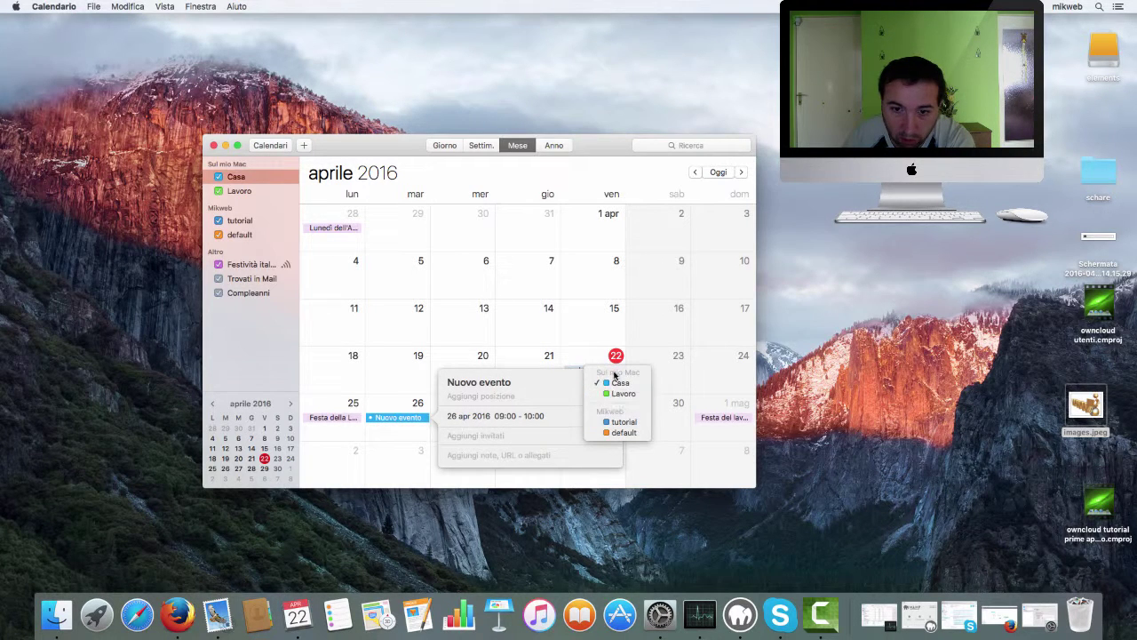
pyautogui.click(625, 424)
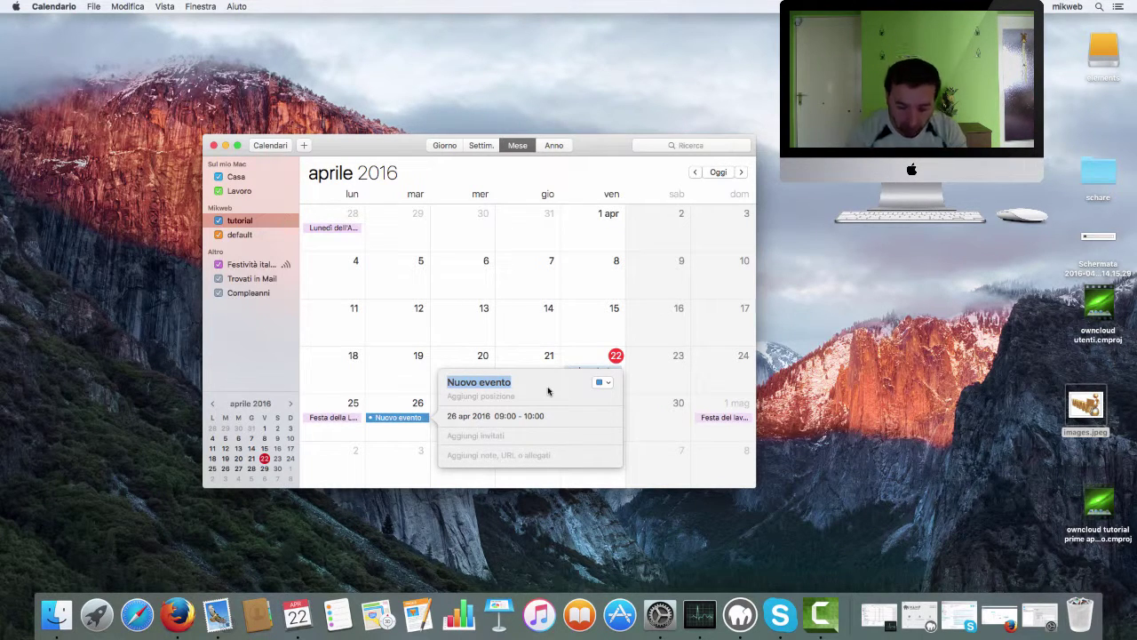
pyautogui.write('on')
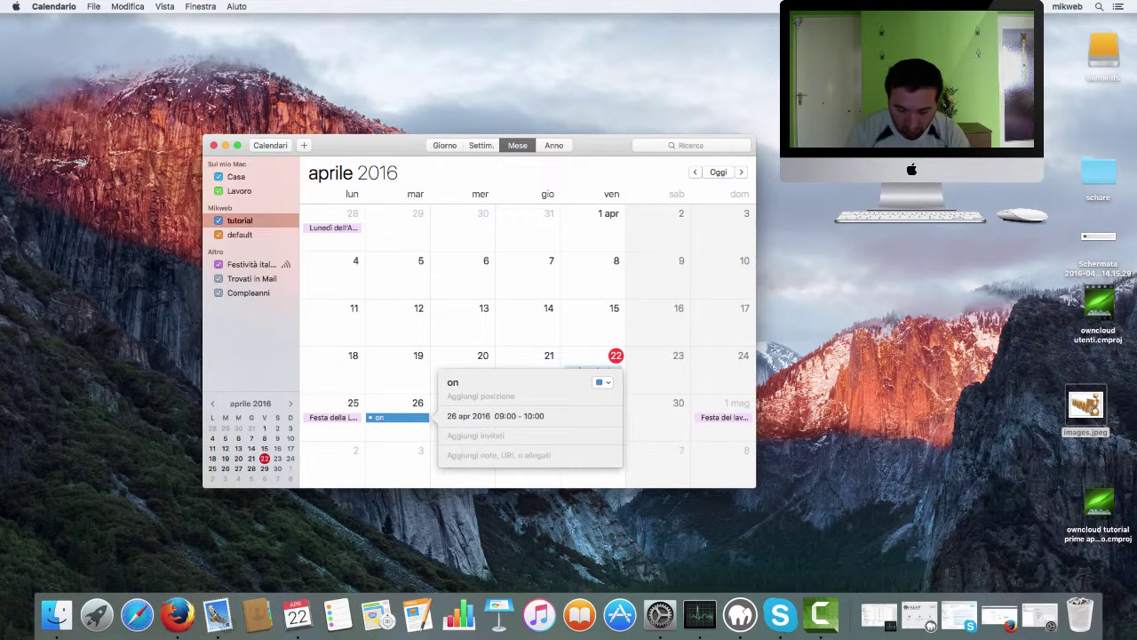
pyautogui.write(' linene claendario')
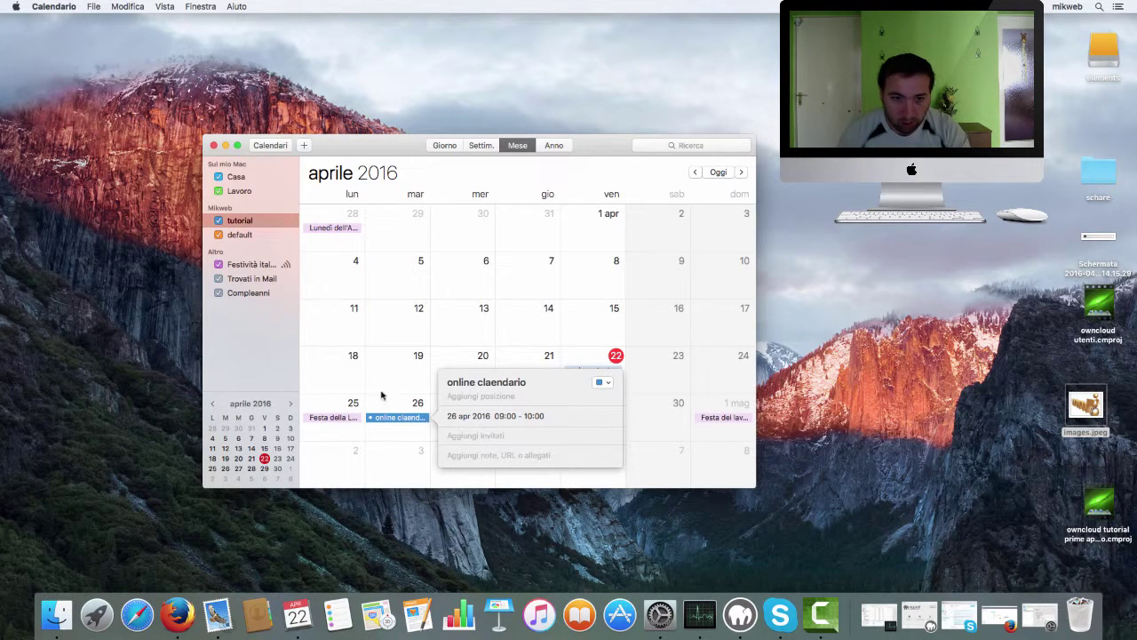
pyautogui.press('Return')
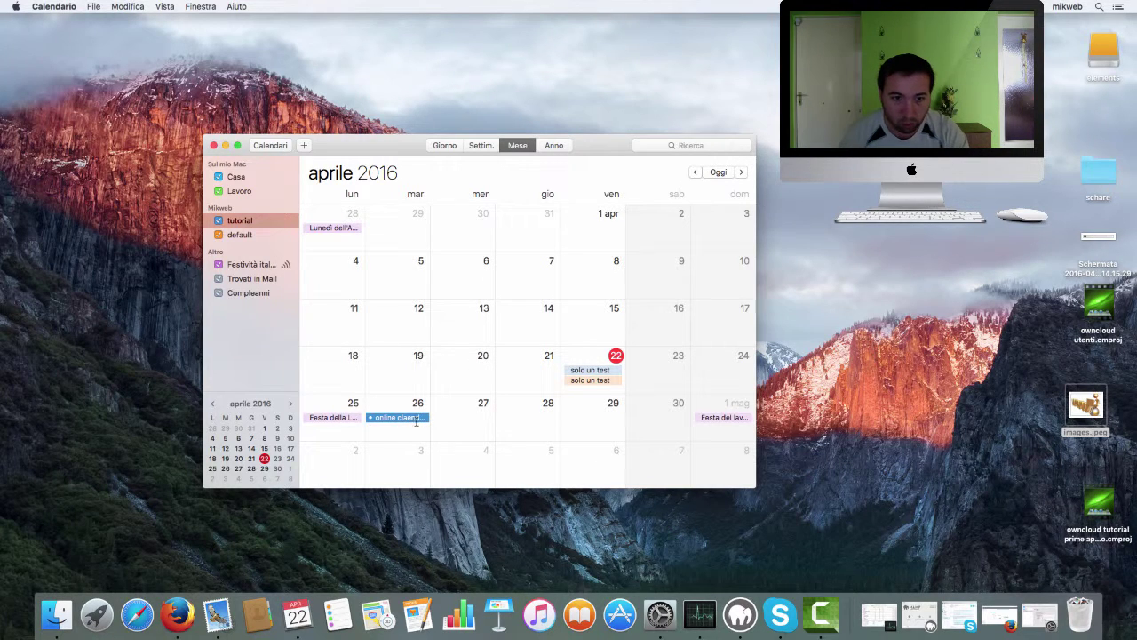
# - Scroll through the month view, move the Calendar window up-left, and switch back to Firefox
pyautogui.scroll(-2, 413, 424)
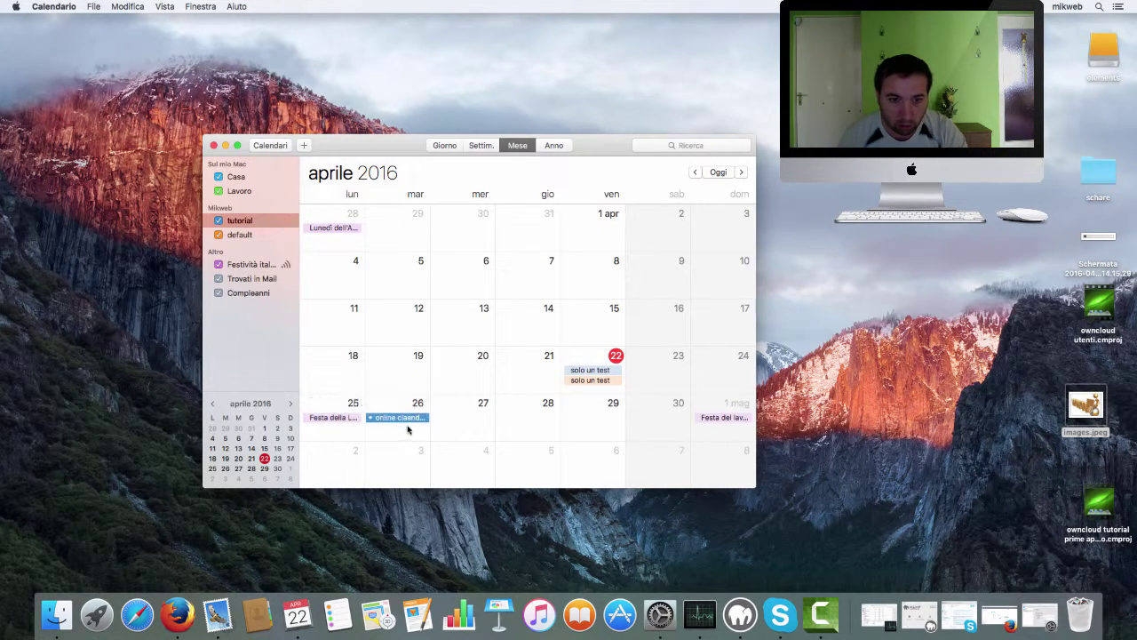
pyautogui.scroll(1, 409, 426)
pyautogui.scroll(-2, 411, 425)
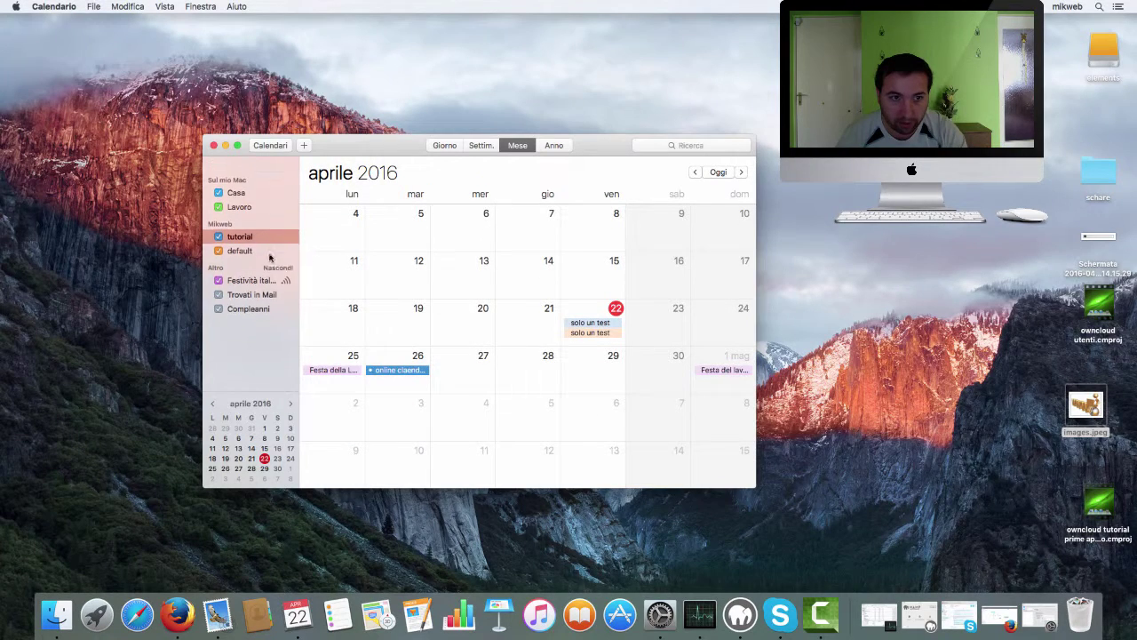
pyautogui.scroll(-1, 270, 257)
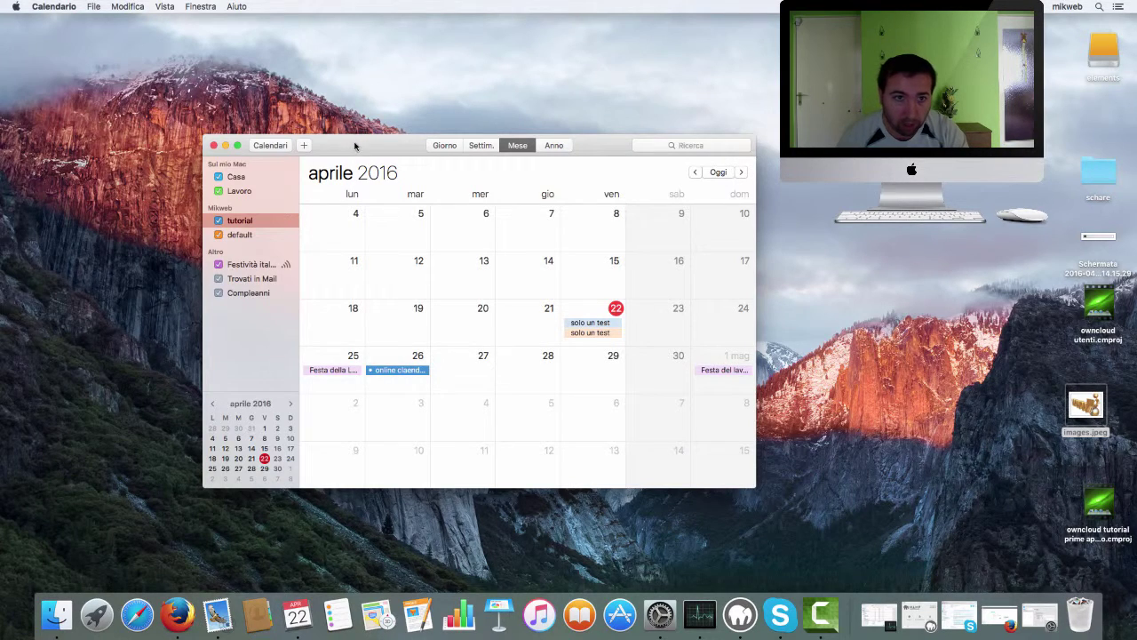
pyautogui.moveTo(355, 143); pyautogui.dragTo(313, 90)
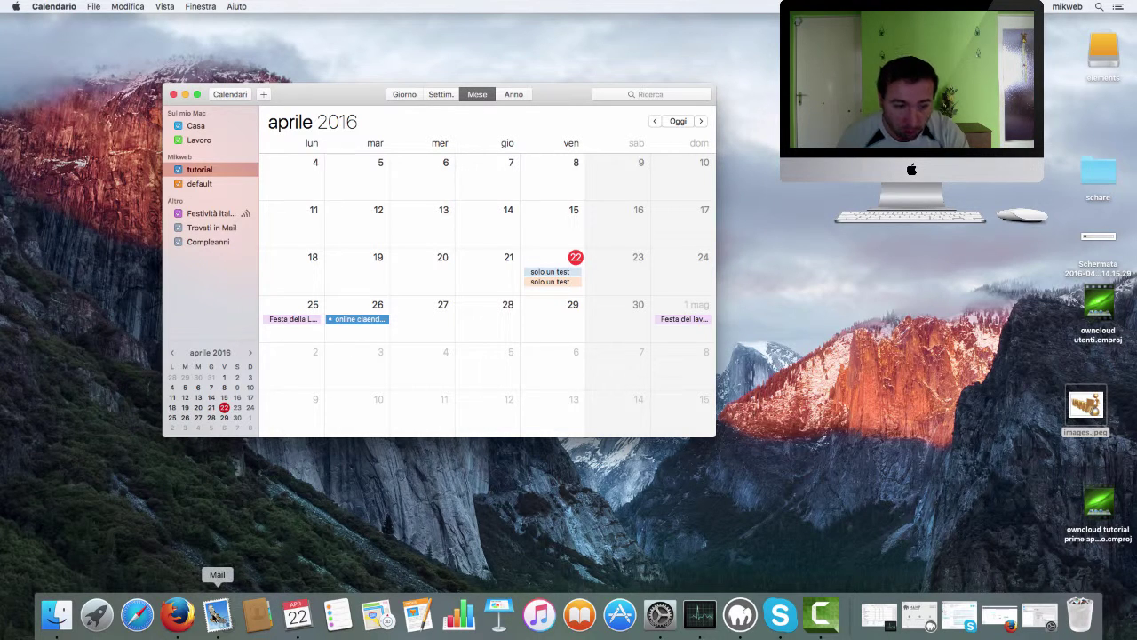
pyautogui.click(191, 623)
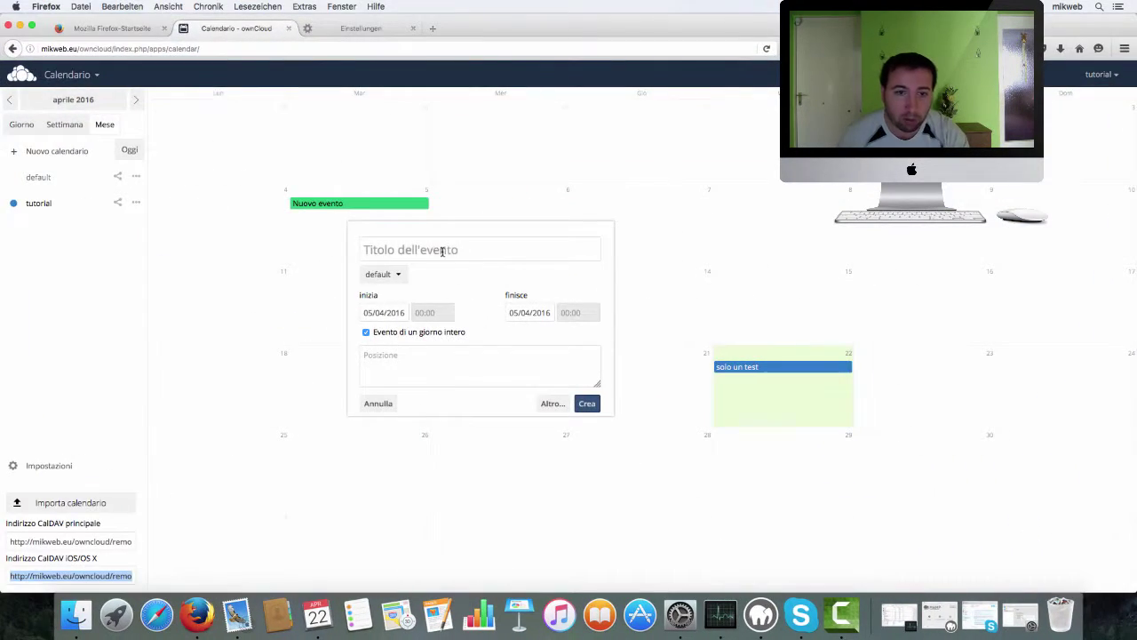
# - Cancel the new-event form, reload ownCloud, and re-enable the default and tutorial calendars
pyautogui.click(380, 406)
pyautogui.click(39, 206)
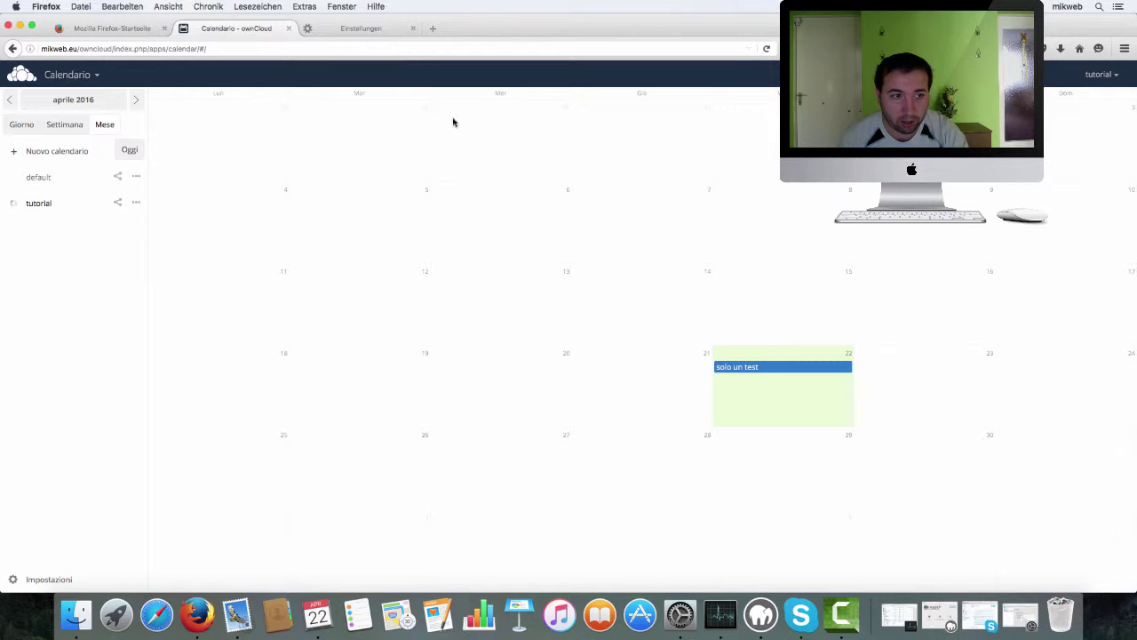
pyautogui.click(766, 50)
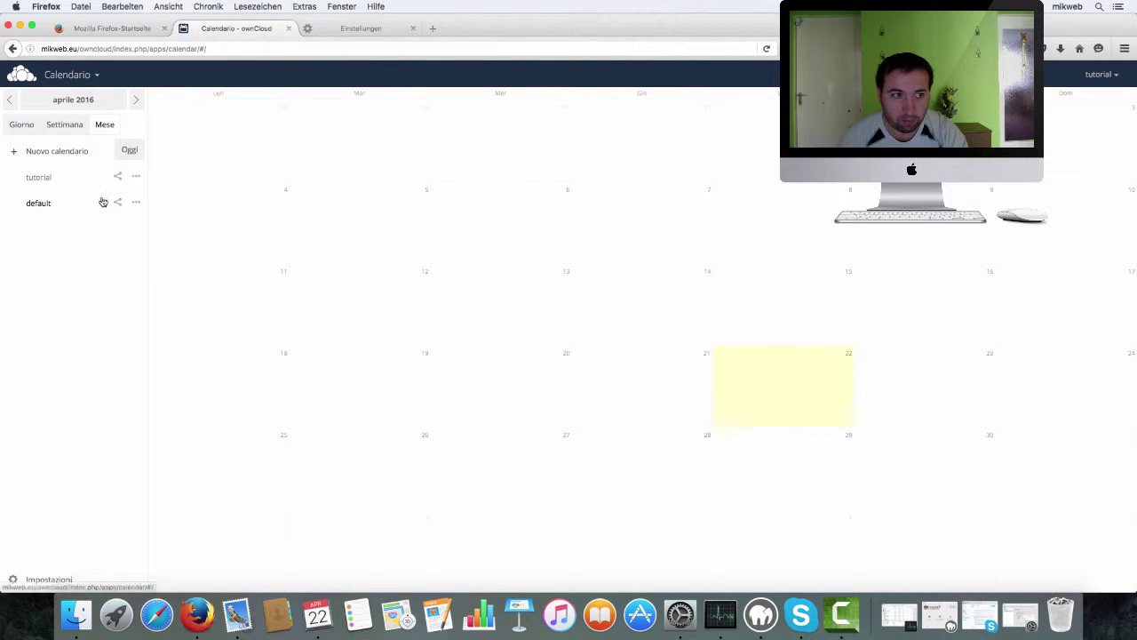
pyautogui.click(14, 204)
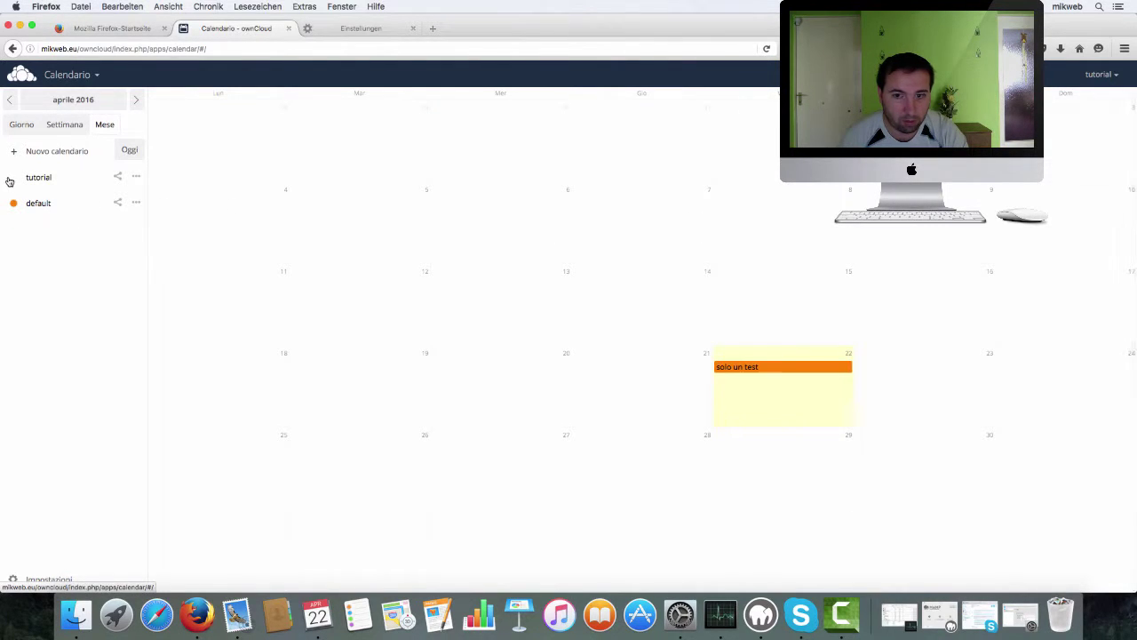
pyautogui.click(13, 176)
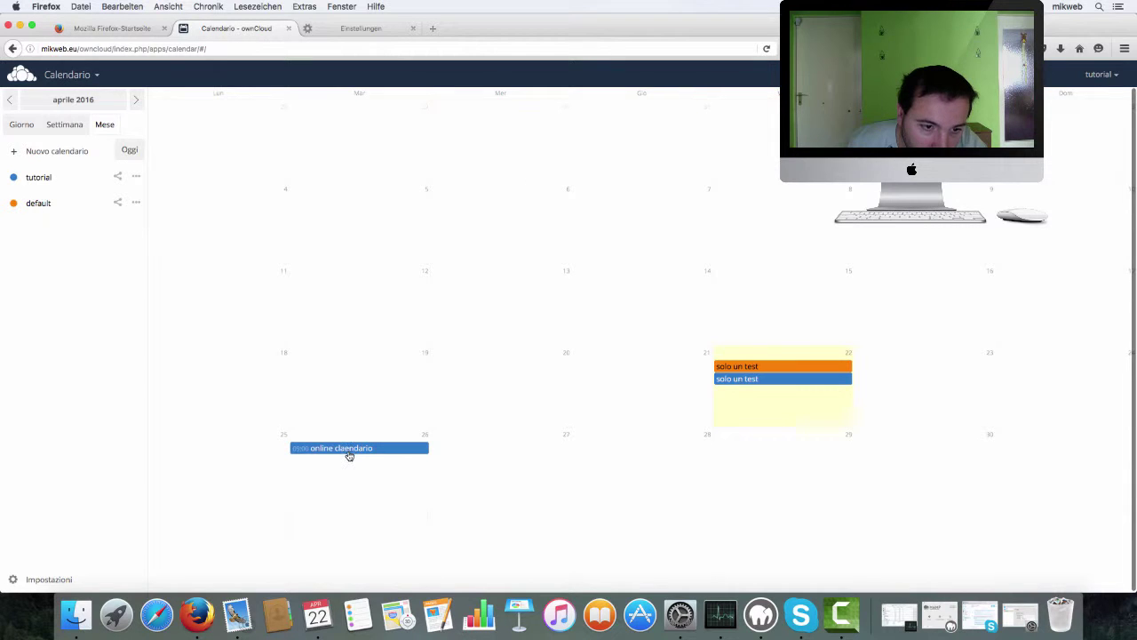
# - Bring back the Mac Calendario window to check the event, then minimize it to the Dock
pyautogui.click(327, 620)
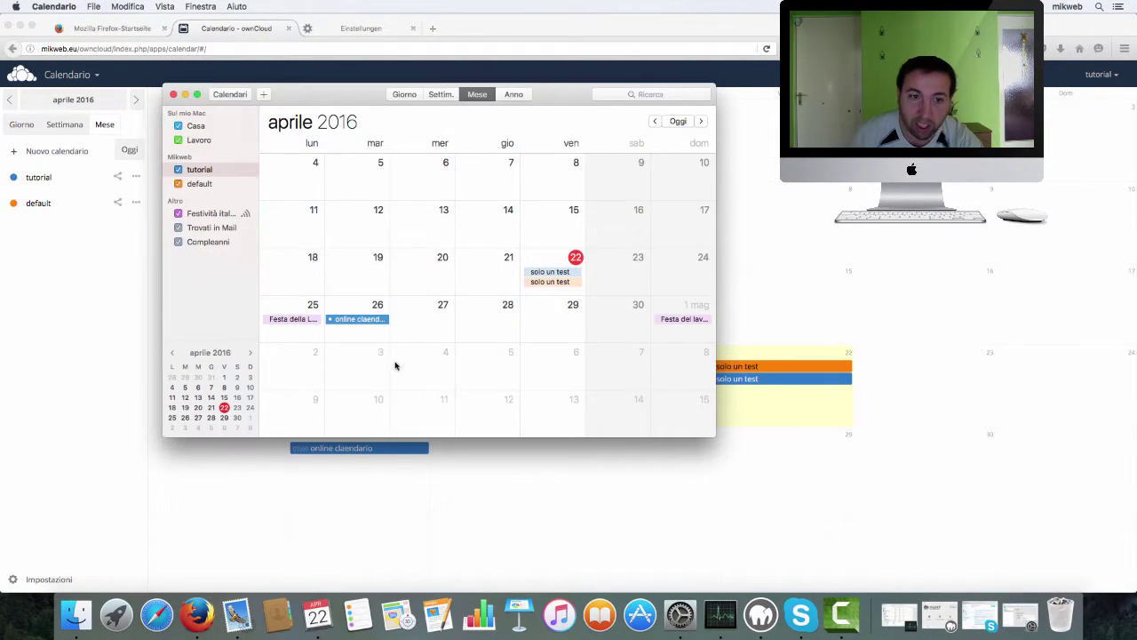
pyautogui.click(355, 320)
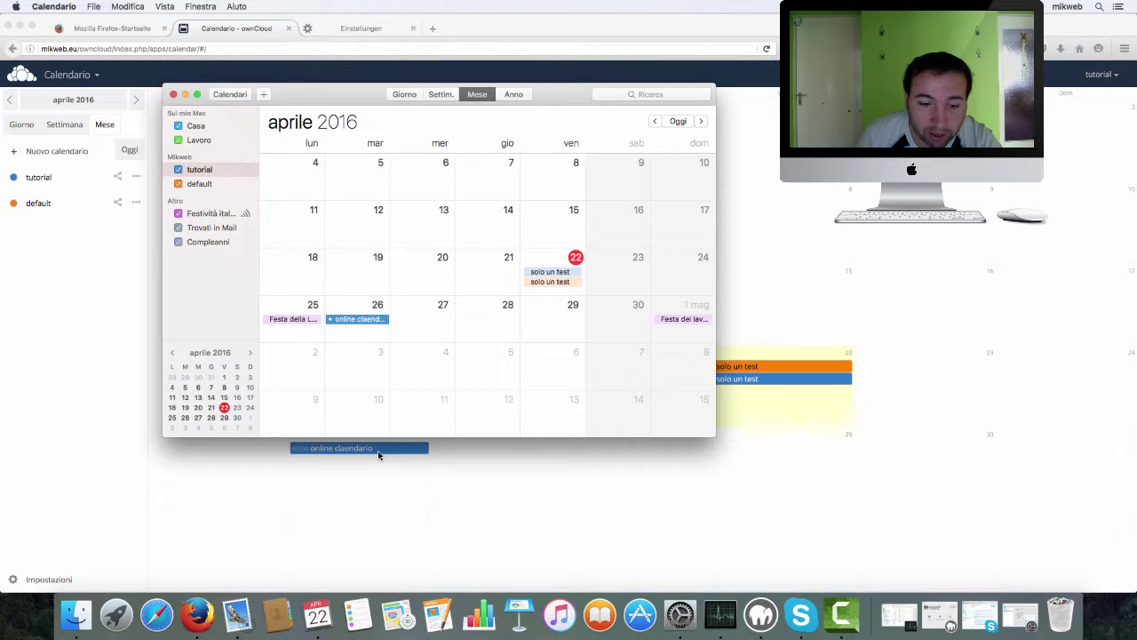
pyautogui.click(186, 95)
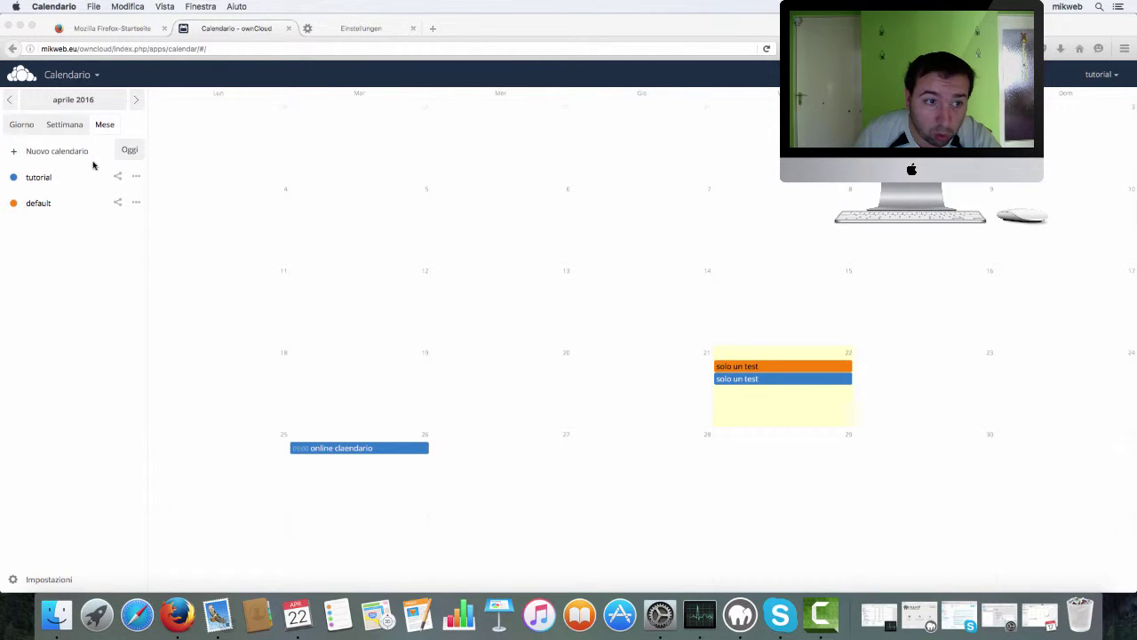
# - Focus the ownCloud web page and drop down the Calendario header's app list
pyautogui.click(95, 78)
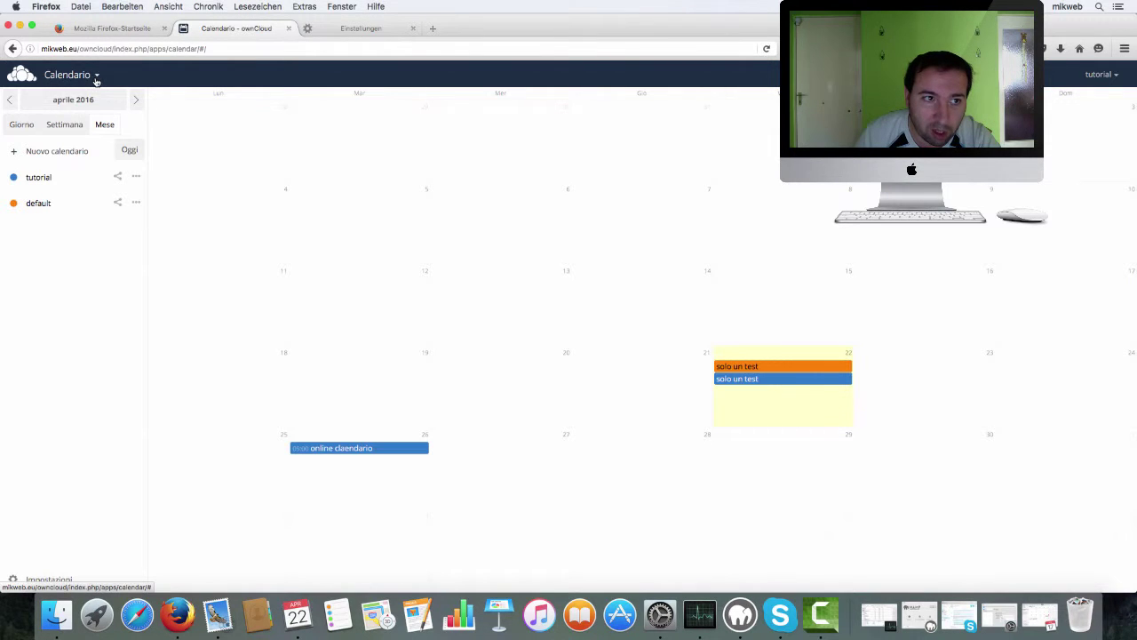
pyautogui.click(95, 79)
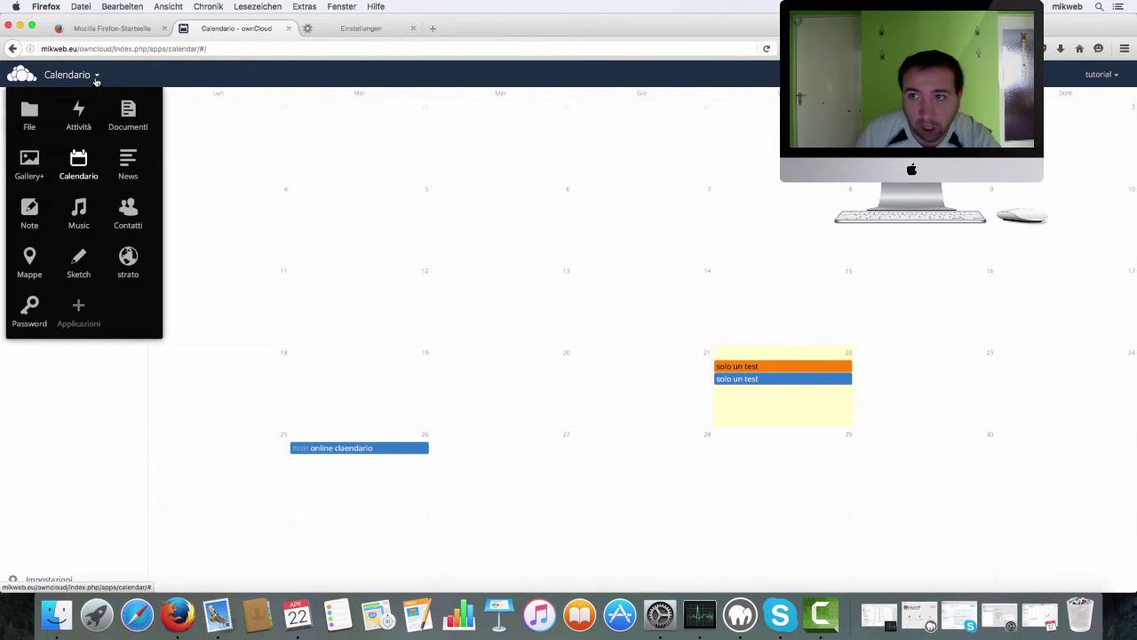